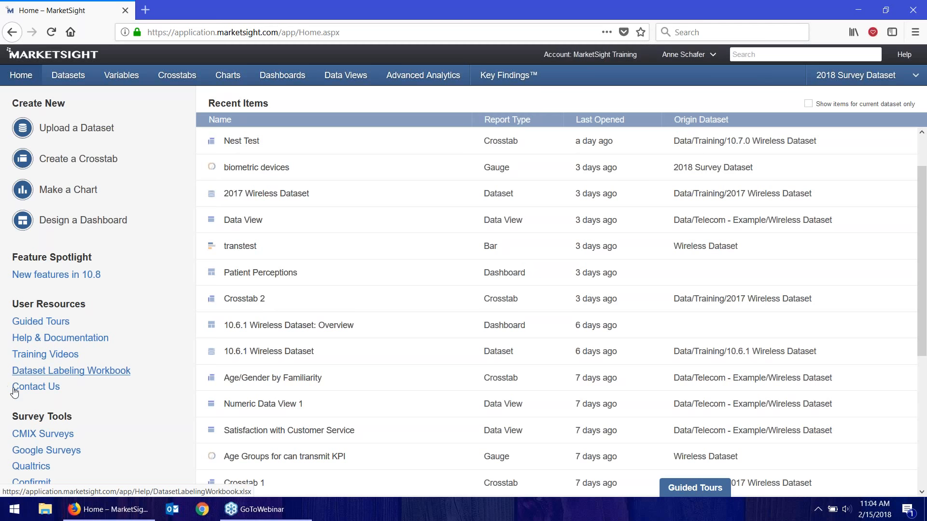
left_click(673, 494)
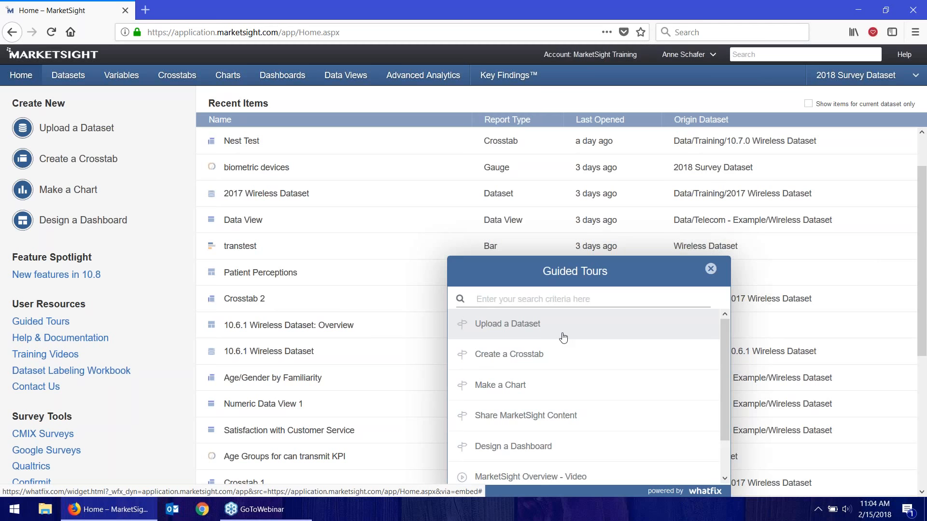
left_click(709, 271)
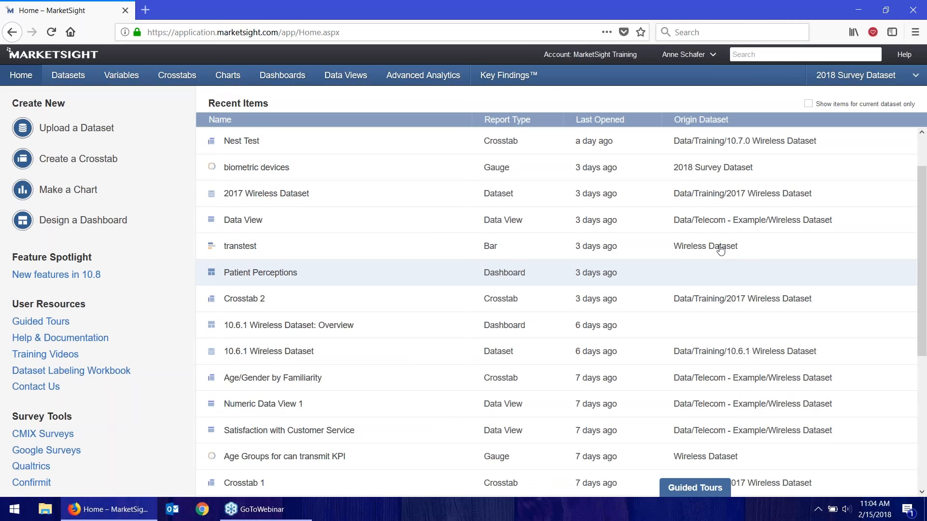
left_click(696, 59)
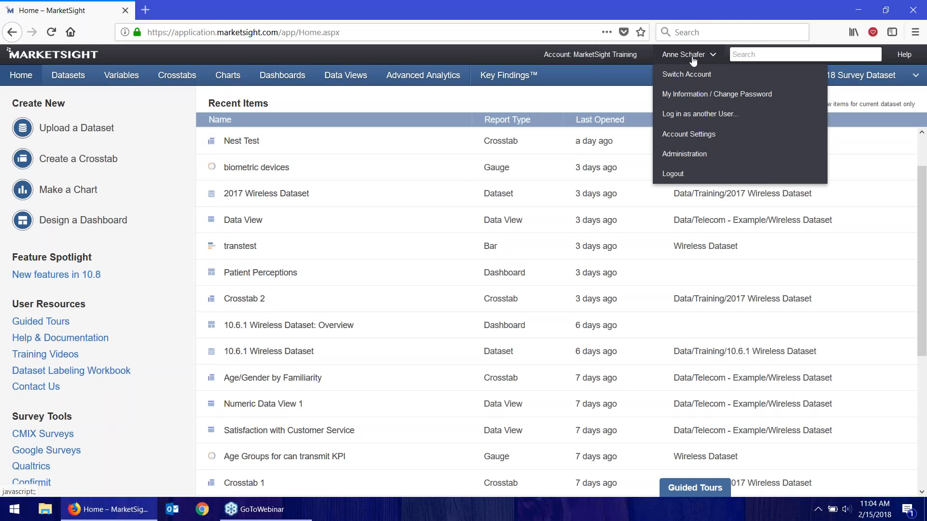
left_click(693, 58)
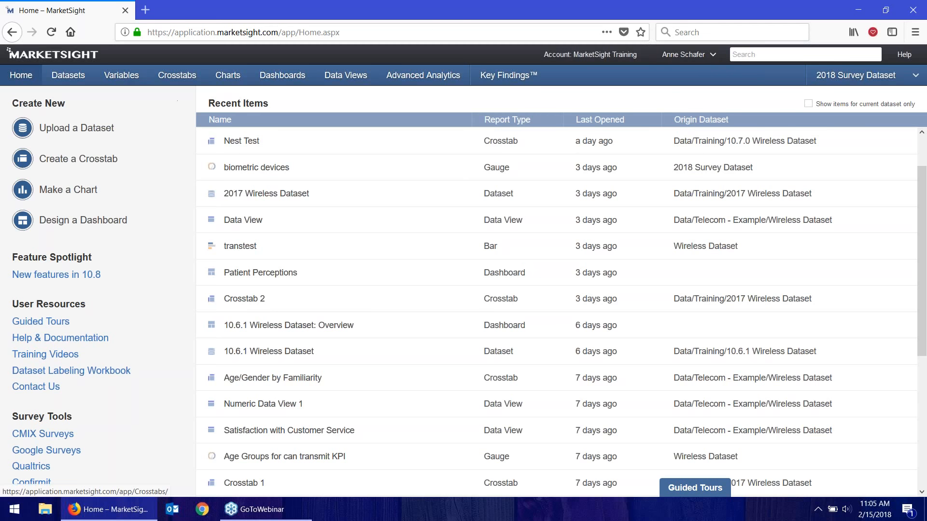
Create a new crosstab from the Crosstabs list.
left_click(176, 75)
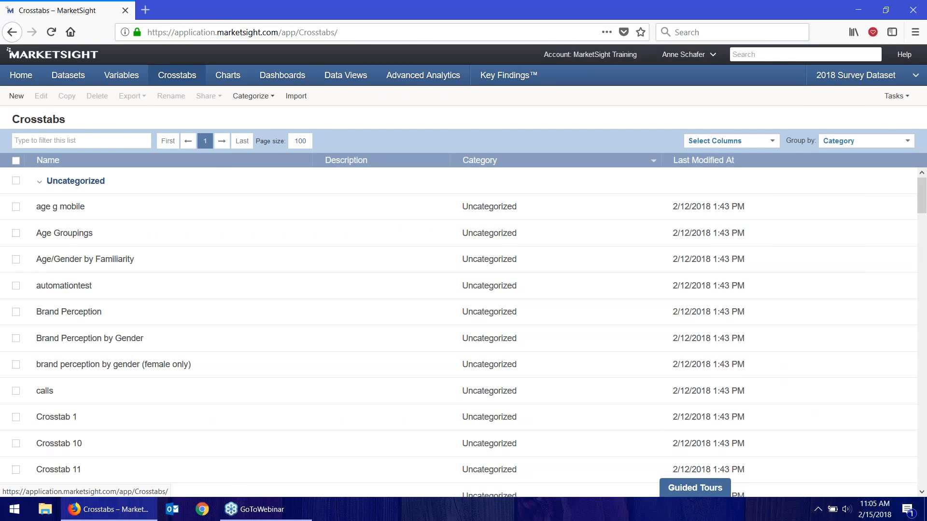
left_click(15, 96)
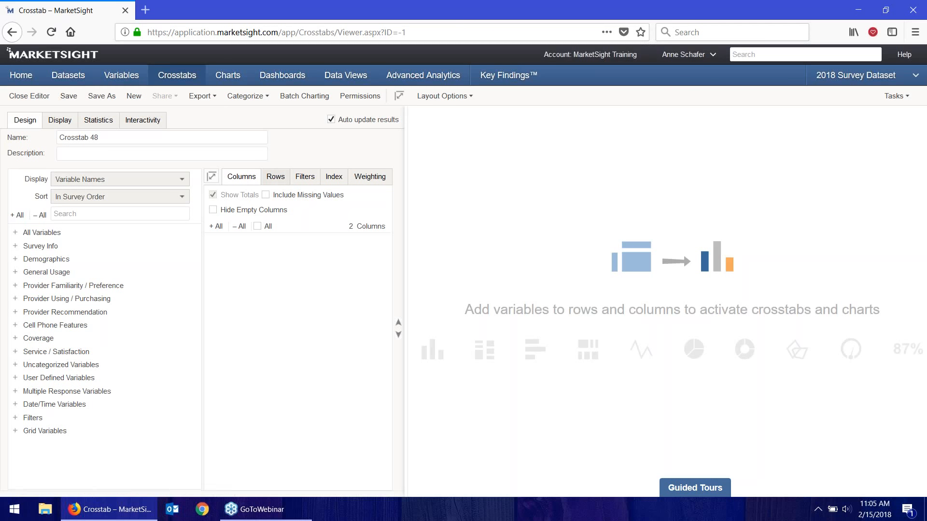
Add the Provider Recommendation variables for Communique, Yello, Tower and Advance Wireless as the crosstab's row variables.
left_click(279, 177)
left_click(16, 312)
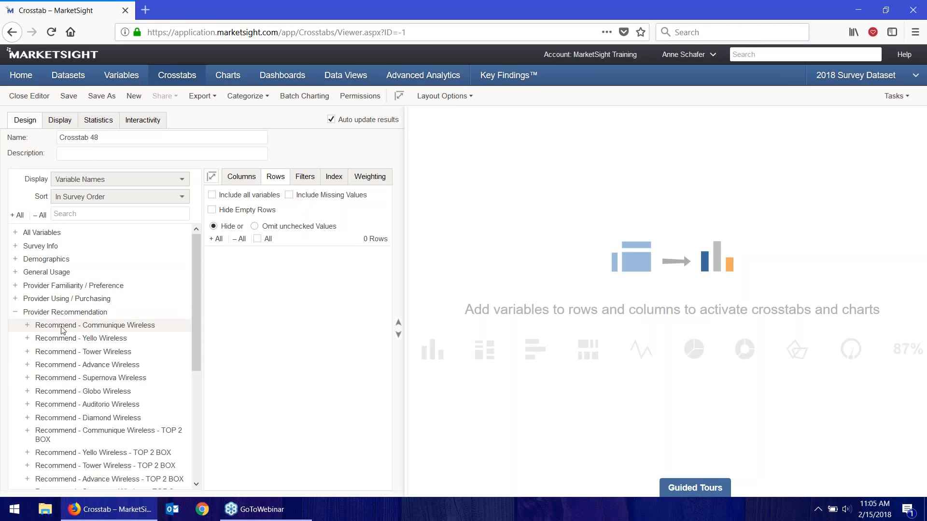
left_click(61, 327)
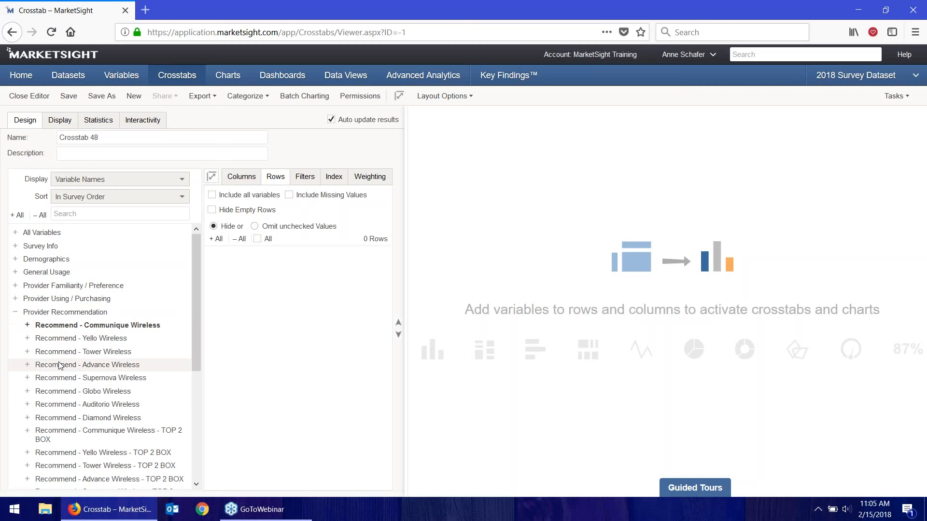
left_click(60, 366, "shift")
left_click_drag(67, 331, 264, 300)
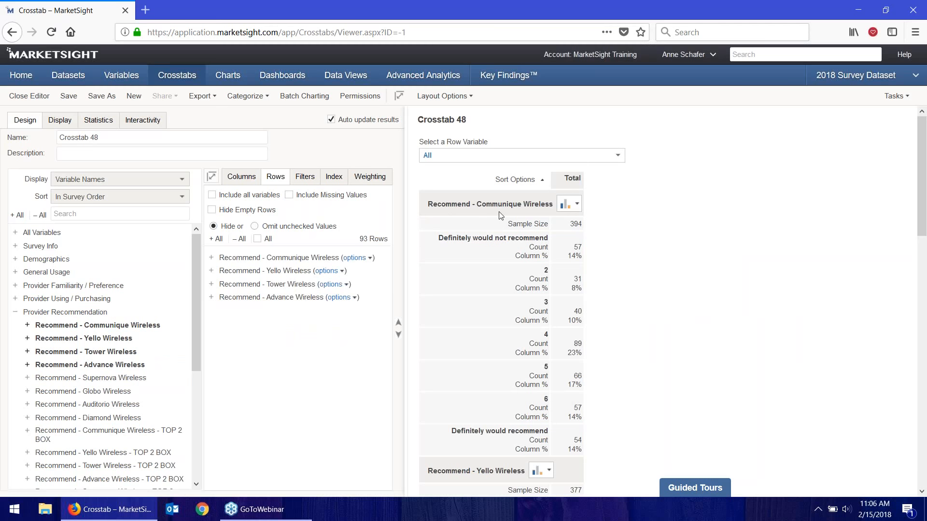
Look through the separate recommendation tables and remove all four Recommend variables from the crosstab's rows.
scroll(488, 260, "down", 3)
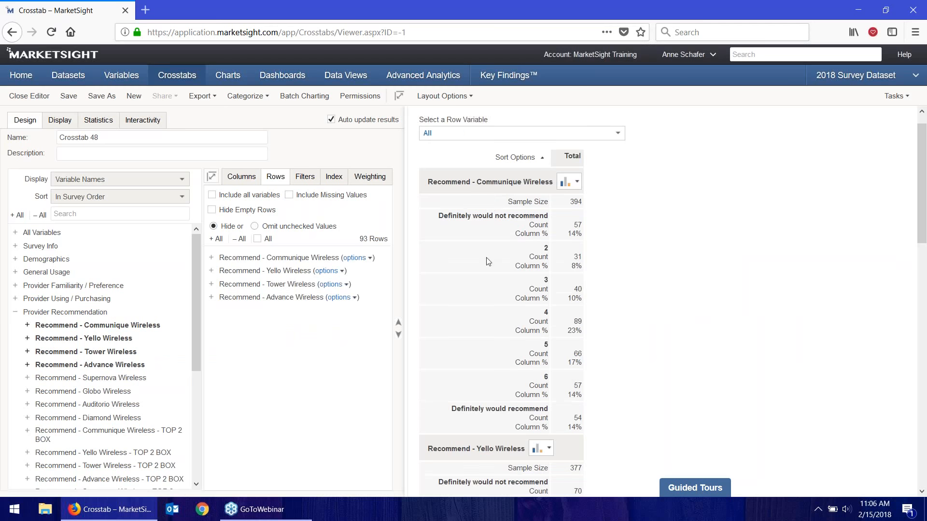
scroll(509, 330, "down", 2)
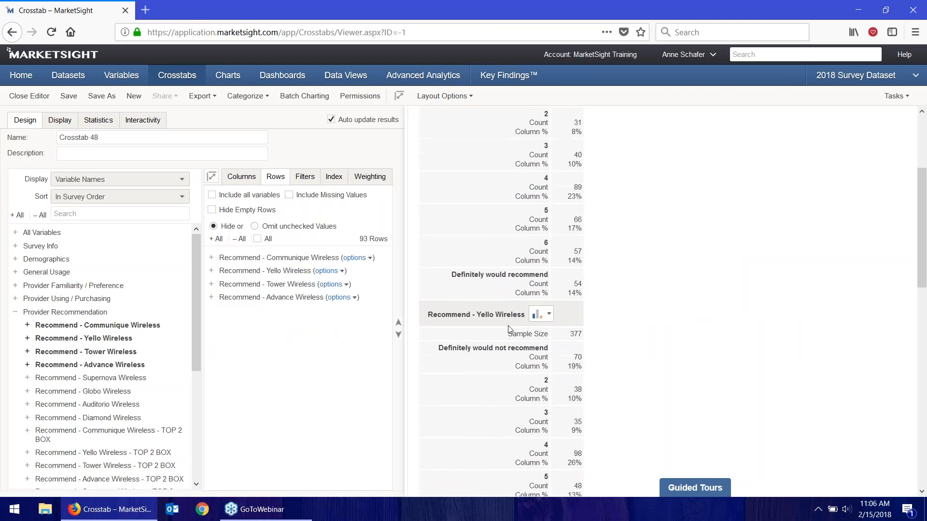
scroll(509, 330, "down", 7)
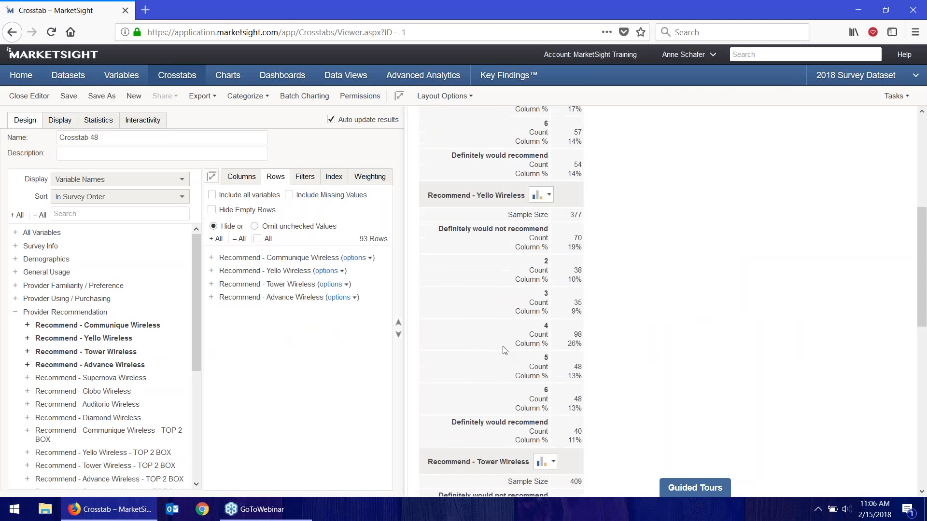
scroll(503, 351, "down", 4)
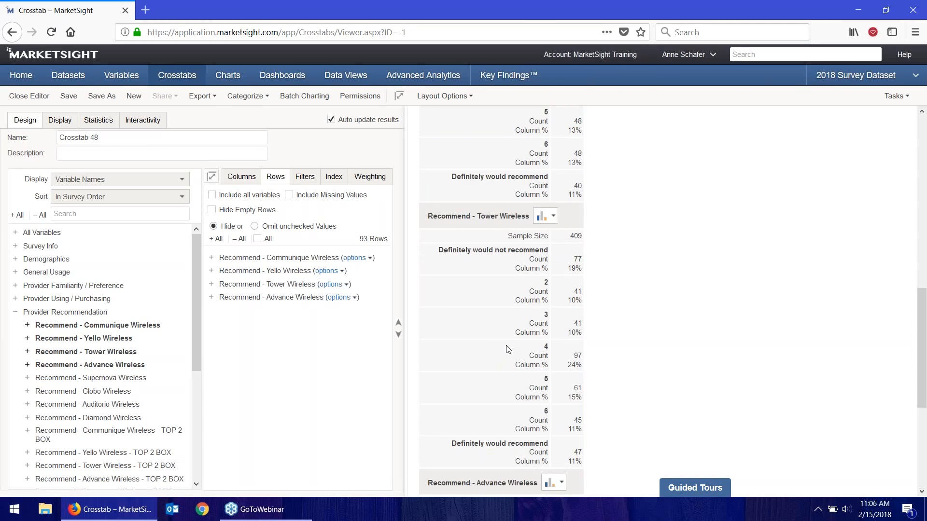
scroll(507, 349, "up", 6)
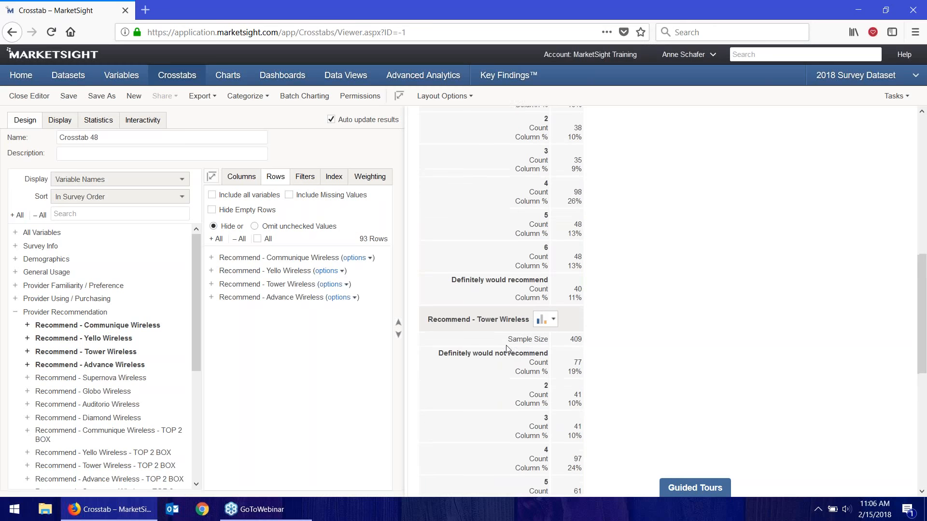
scroll(508, 349, "up", 8)
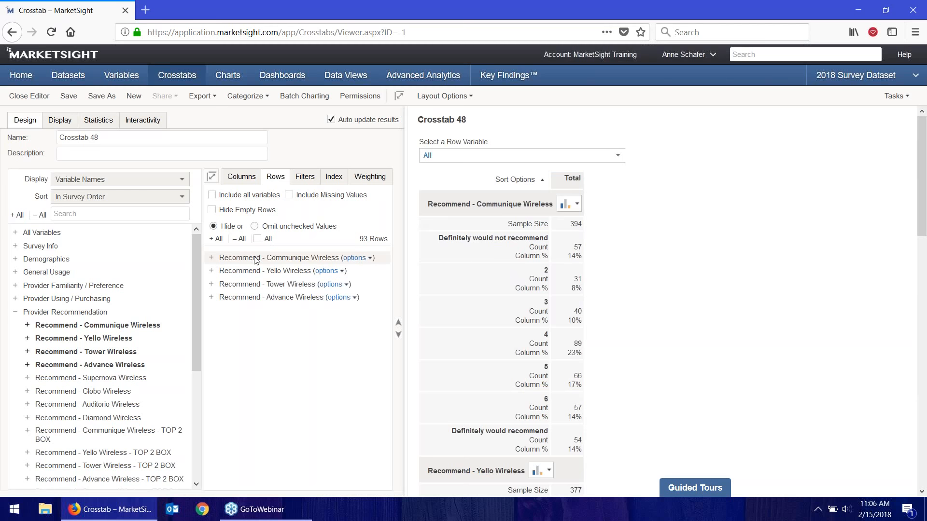
left_click(252, 298)
left_click(276, 260, "shift")
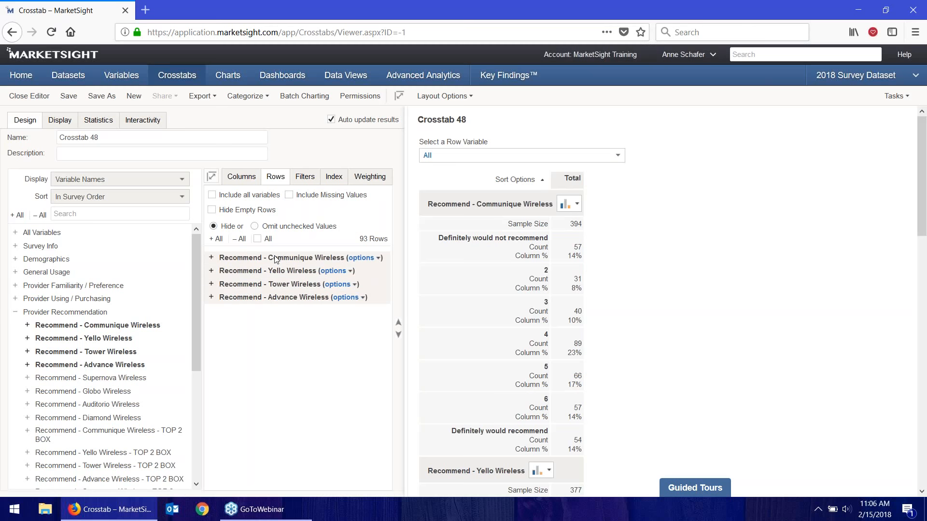
left_click_drag(276, 259, 166, 294)
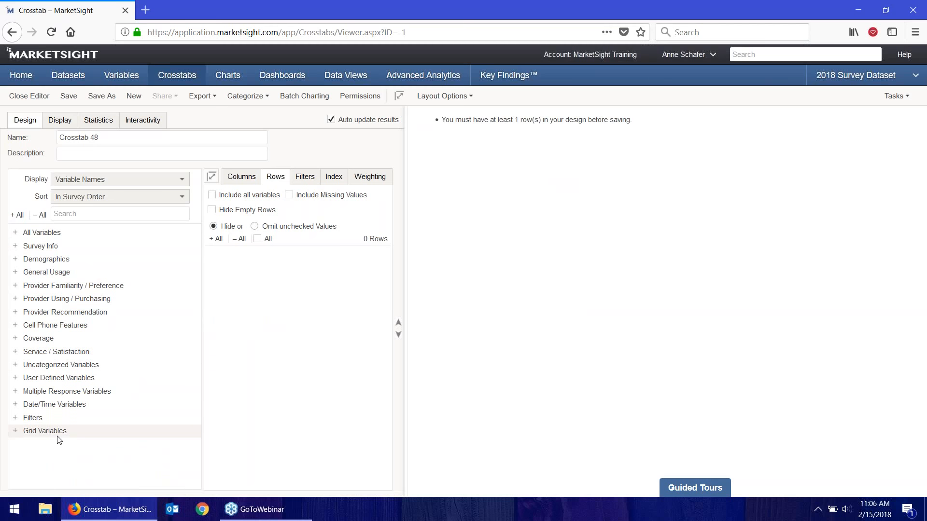
Try the Recommendation grid variable as the crosstab's row variable, review the resulting table, and remove the variable again.
left_click(15, 431)
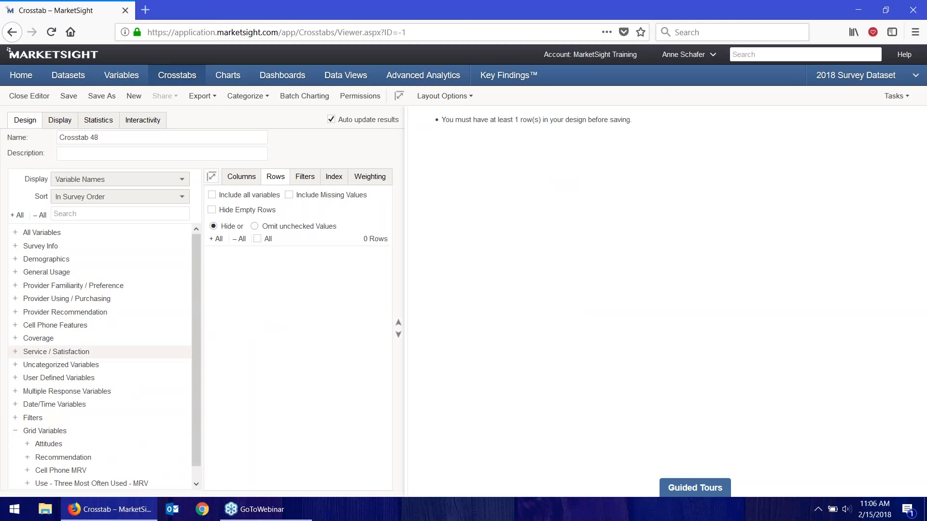
scroll(120, 366, "down", 1)
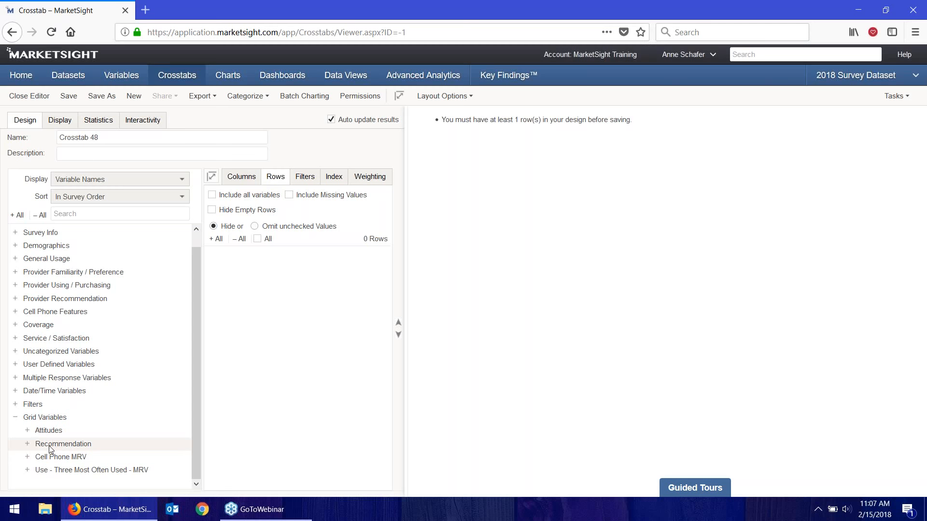
left_click_drag(49, 446, 253, 287)
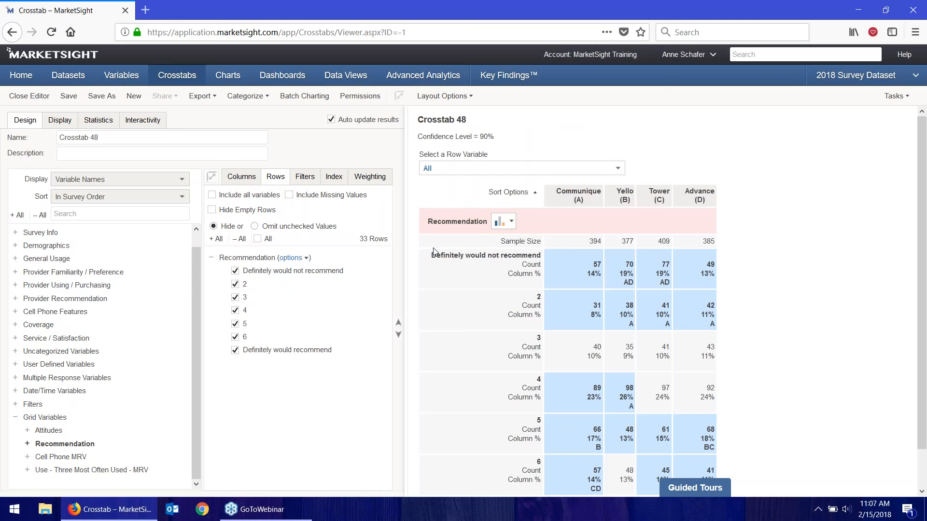
scroll(440, 261, "down", 2)
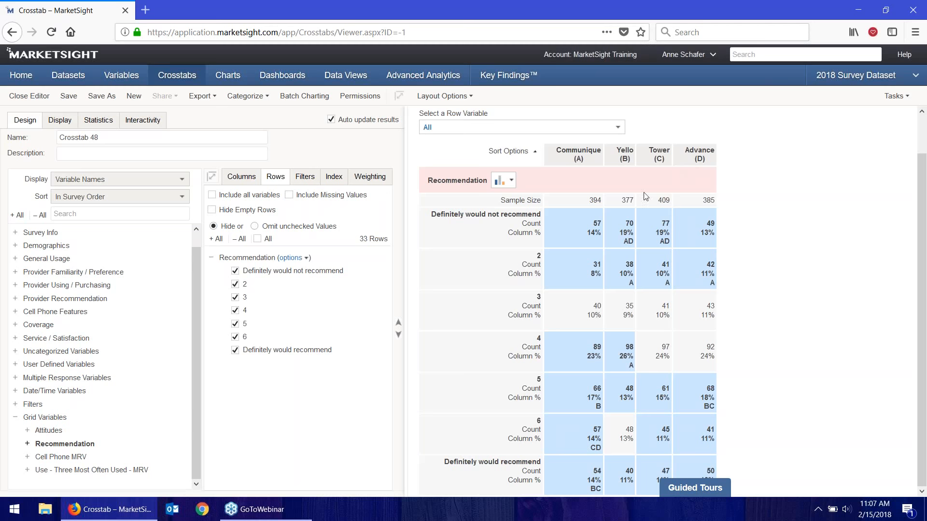
mouse_move(619, 227)
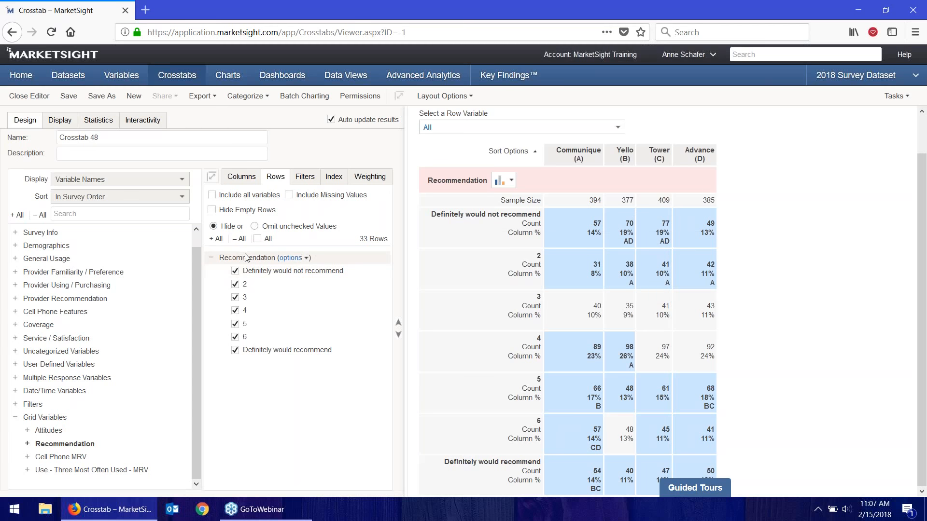
left_click_drag(240, 259, 104, 402)
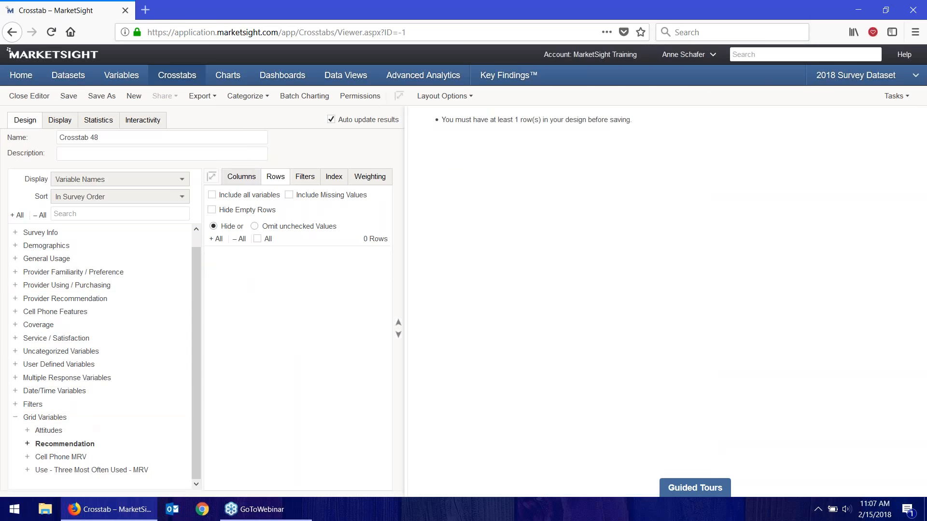
Add the Age variable from Demographics to the crosstab's columns.
left_click(243, 181)
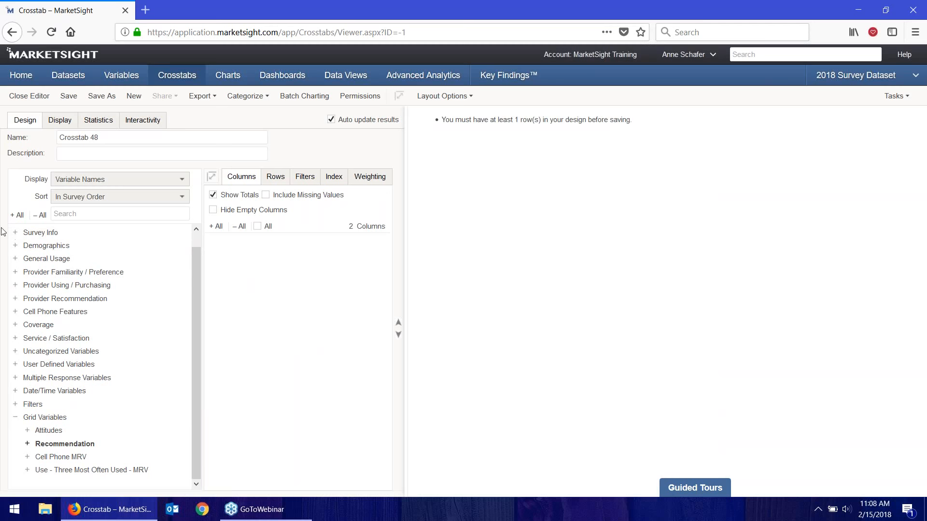
left_click(15, 246)
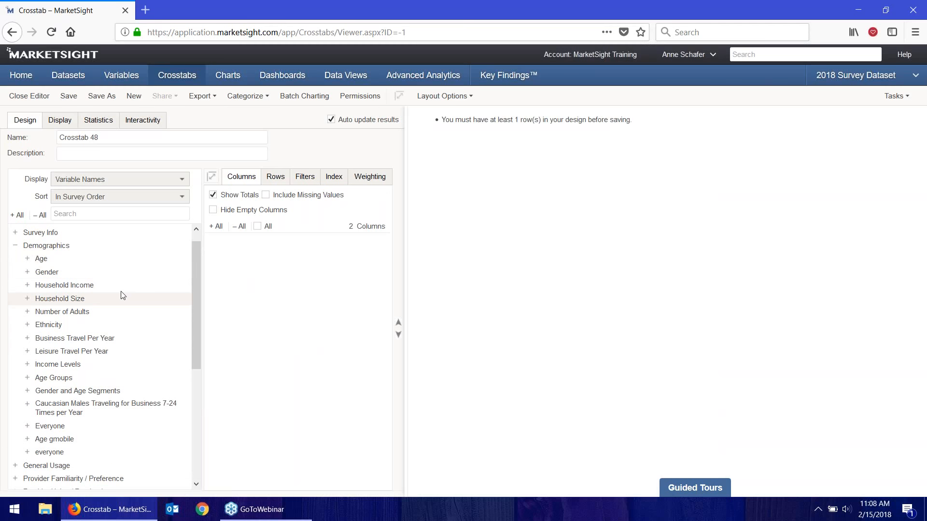
left_click_drag(46, 262, 292, 324)
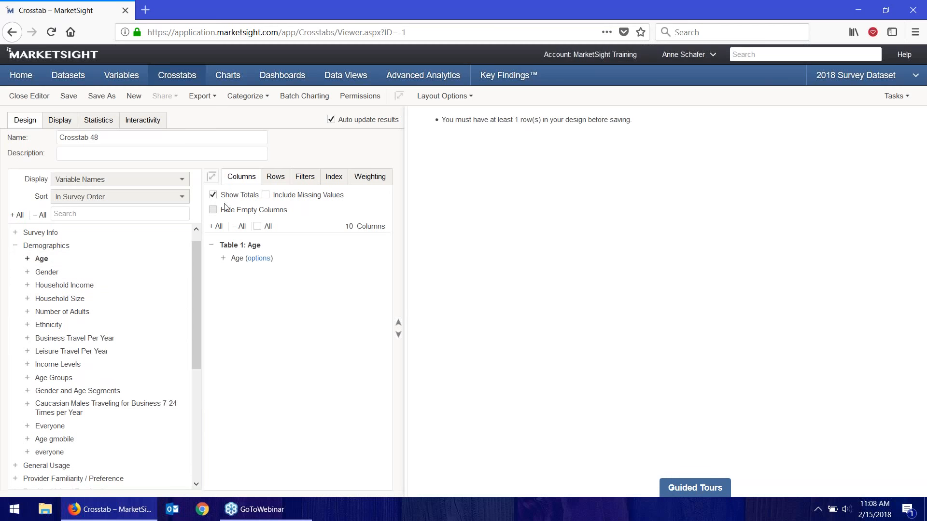
Search the variables for "monthly", add Monthly Minutes Used to the rows, and save the crosstab.
left_click(271, 178)
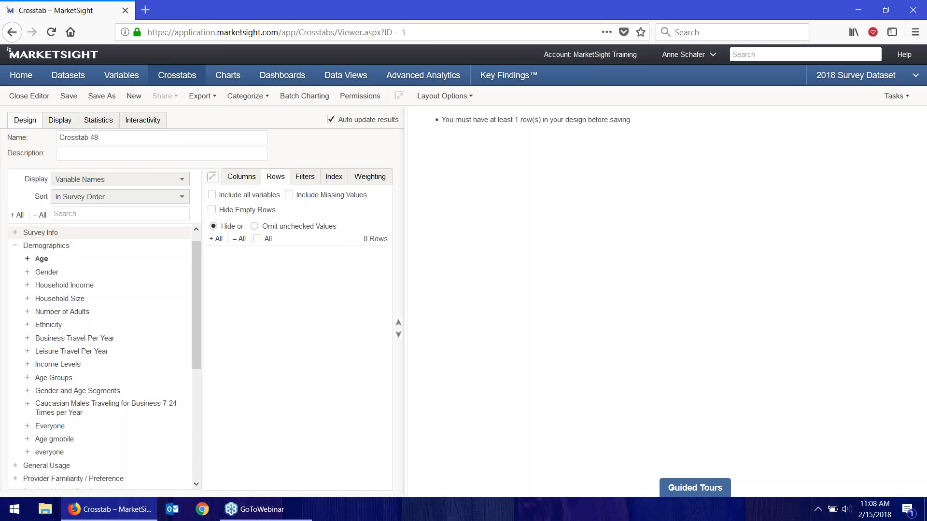
type("monthly")
left_click_drag(73, 259, 278, 291)
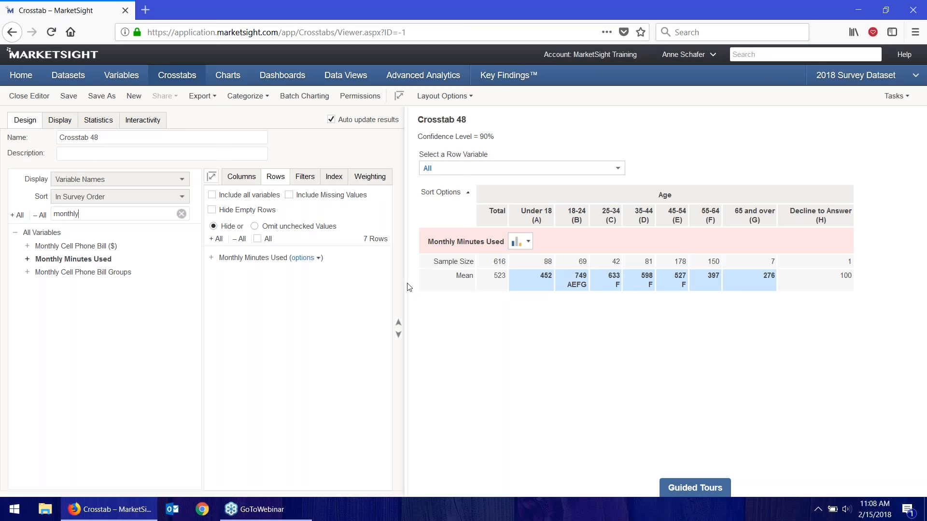
left_click(68, 99)
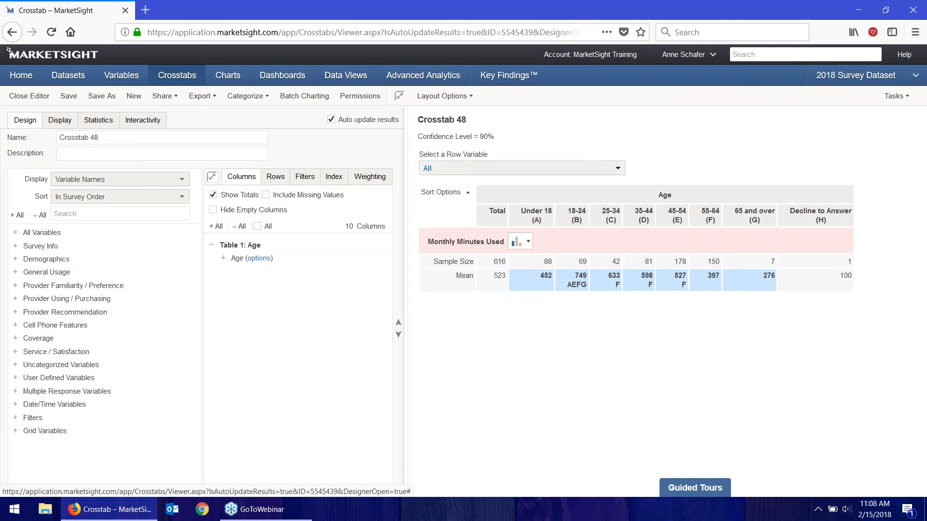
left_click(743, 26)
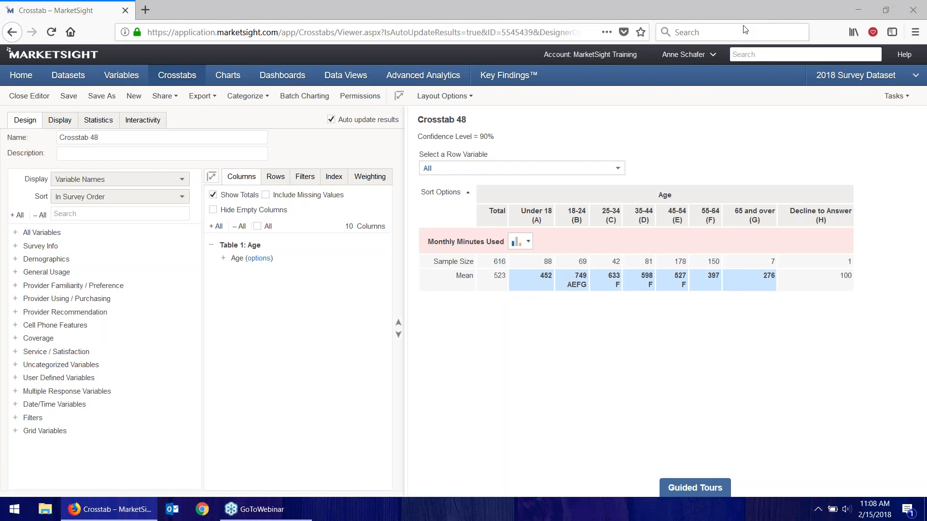
left_click(743, 30)
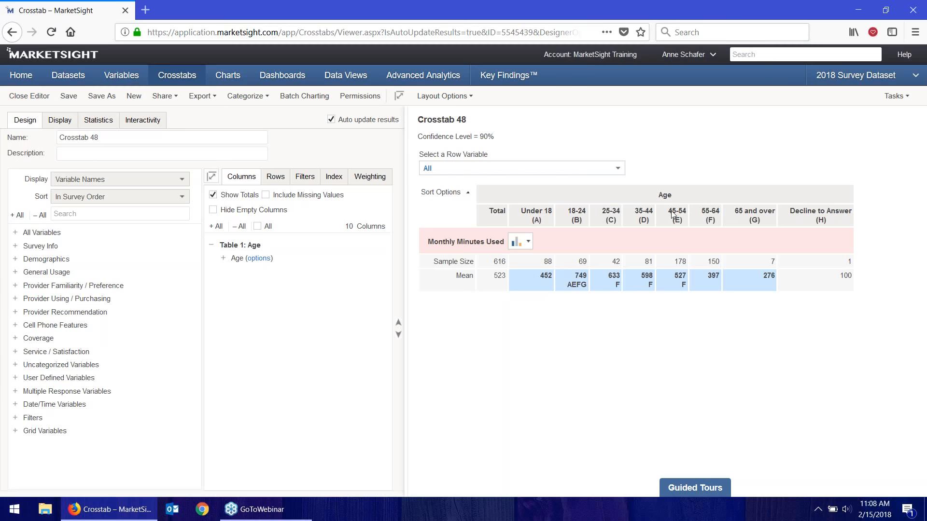
Rename the Age variable's values "65 and over" to "65+" and "Decline to Answer" to "D/A", saving the values and the variable.
left_click_drag(732, 216, 852, 213)
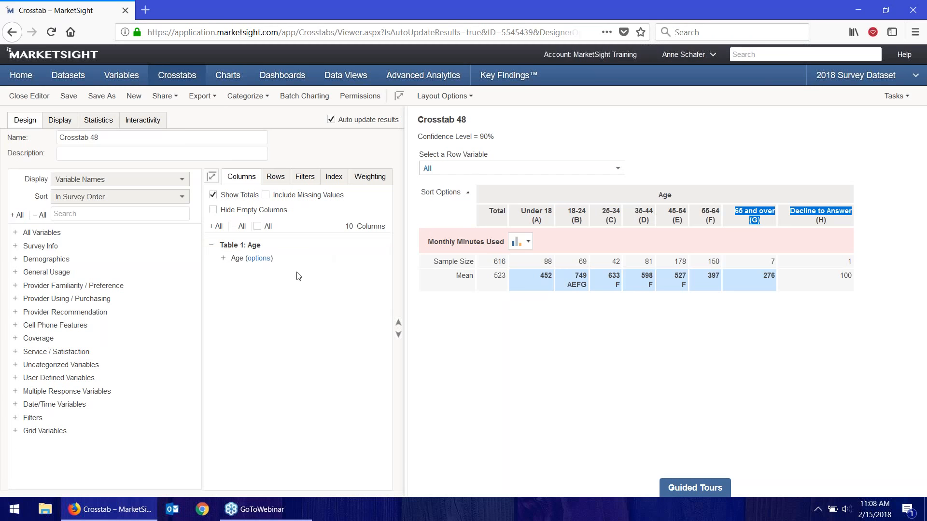
right_click(239, 262)
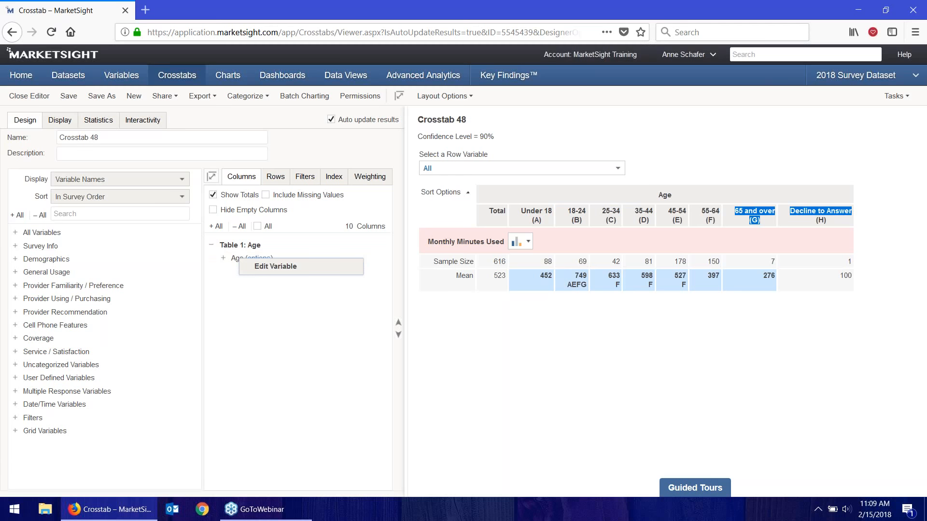
left_click(275, 266)
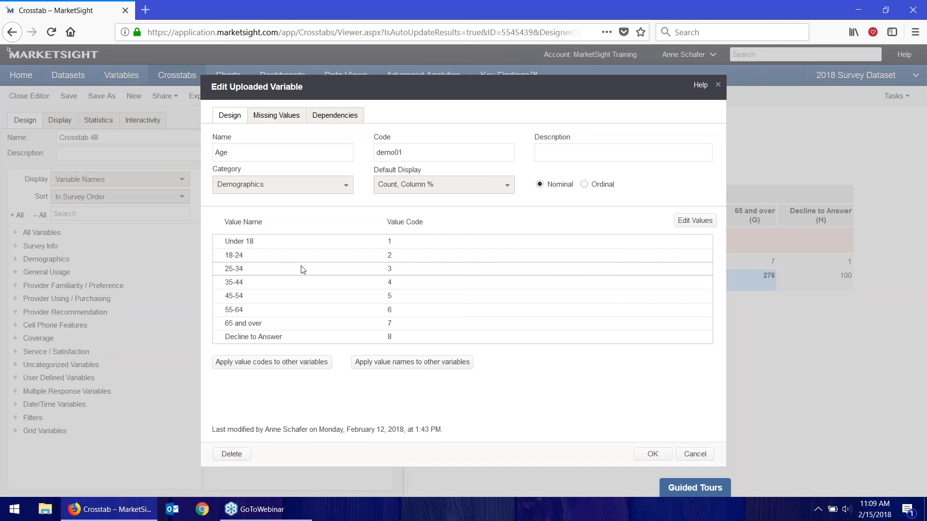
left_click(695, 220)
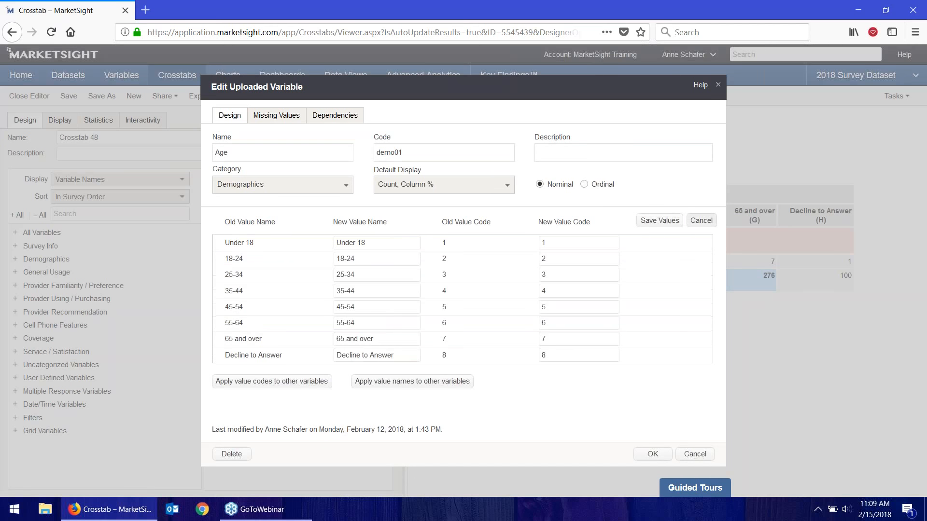
left_click_drag(391, 338, 344, 339)
type("+")
left_click_drag(394, 355, 288, 356)
type("D/A")
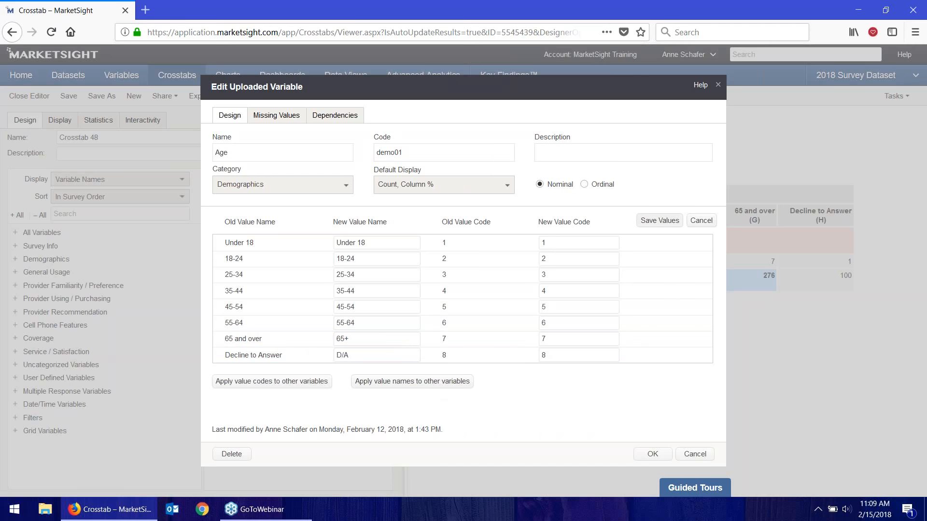
left_click(644, 221)
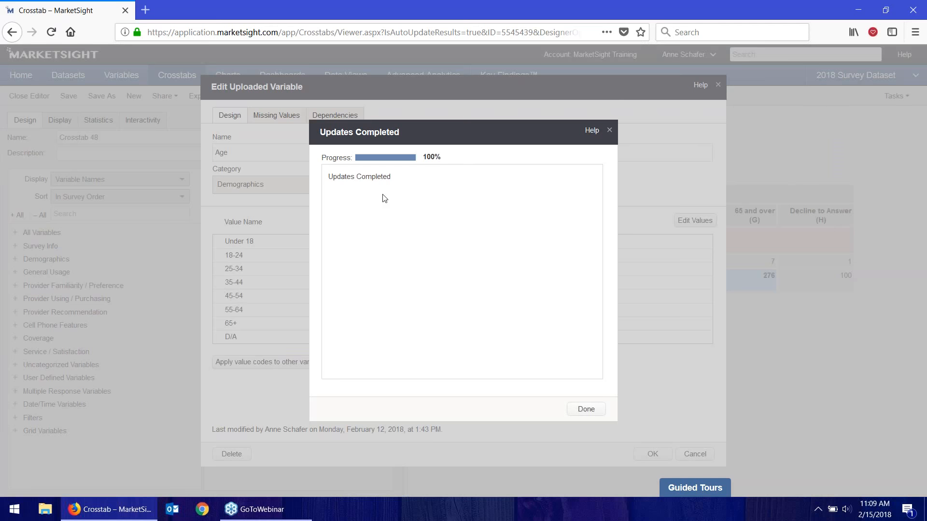
left_click(585, 411)
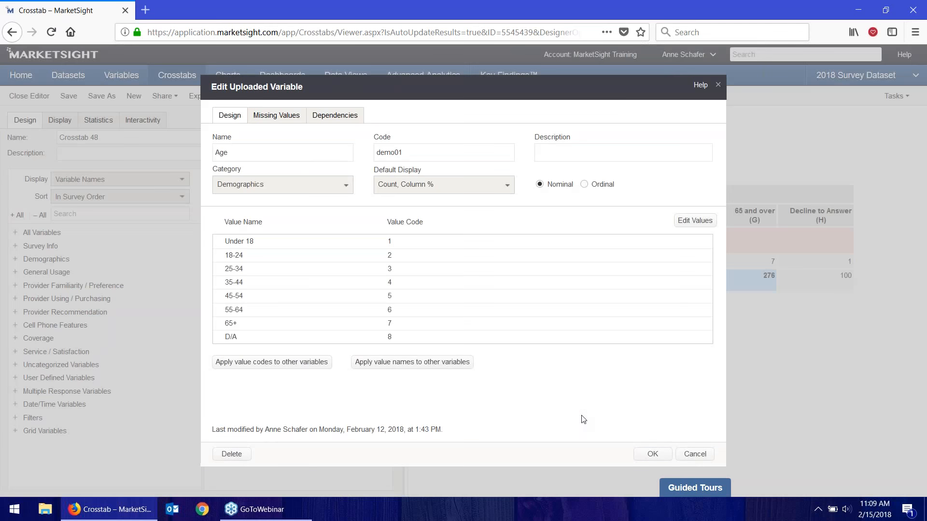
left_click(649, 453)
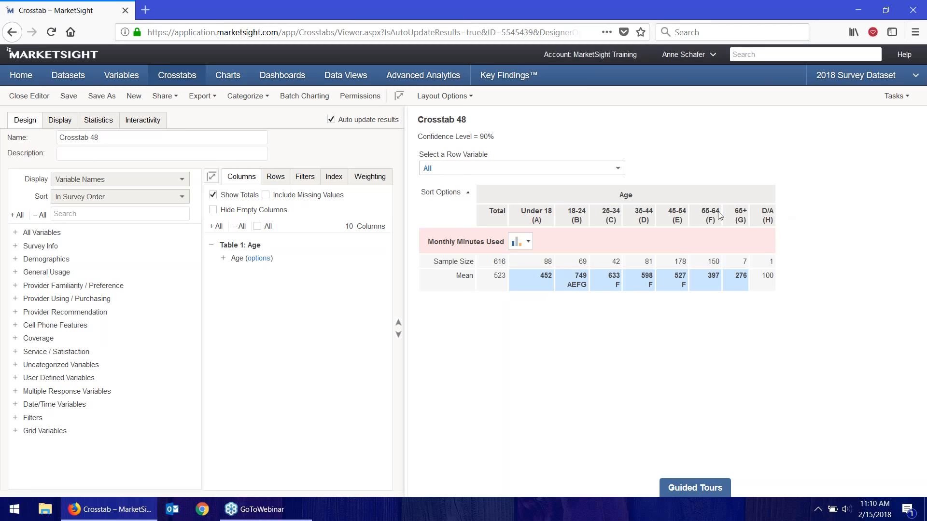
Search the variables for "population" and apply Population Weight as the crosstab's weight variable.
mouse_move(747, 239)
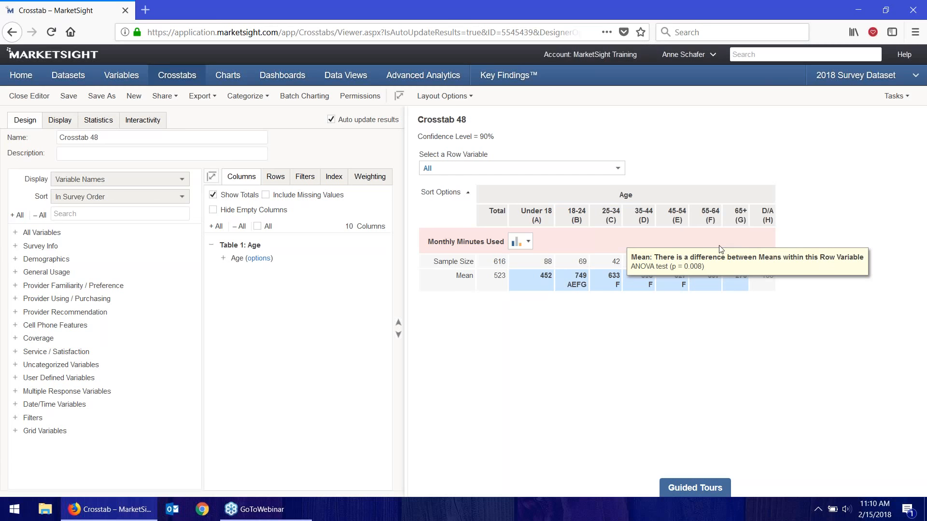
left_click(365, 184)
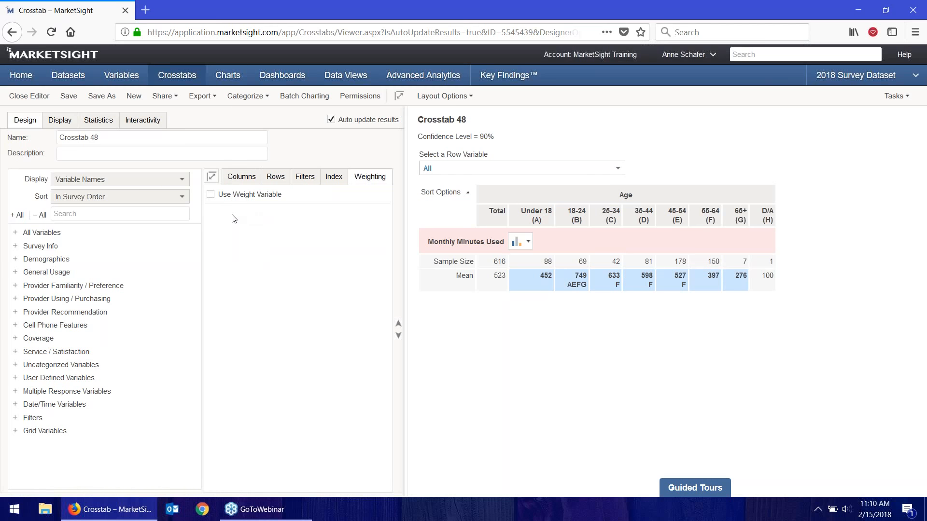
left_click(116, 214)
type("population")
left_click_drag(53, 246, 270, 217)
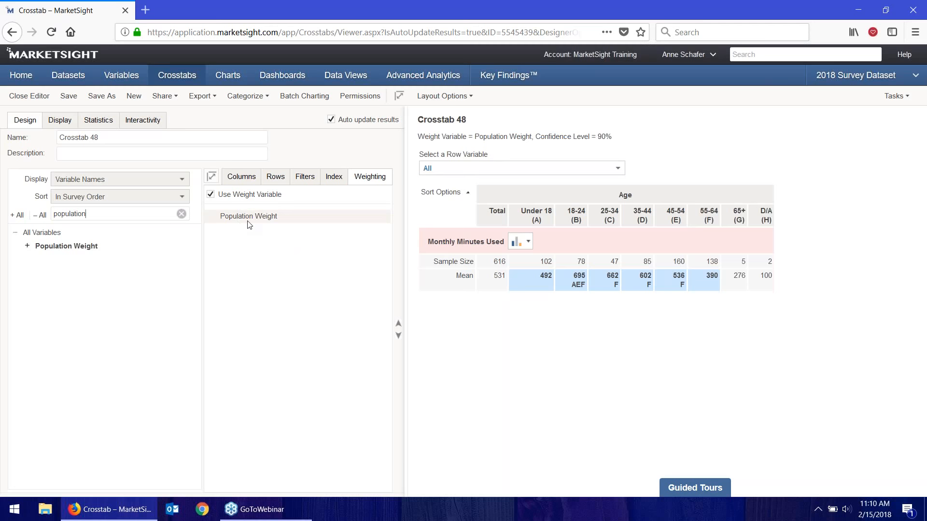
Replace Sample Sizes with Effective Base in the calculations for the Monthly Minutes Used row variable, and save the crosstab.
left_click(275, 176)
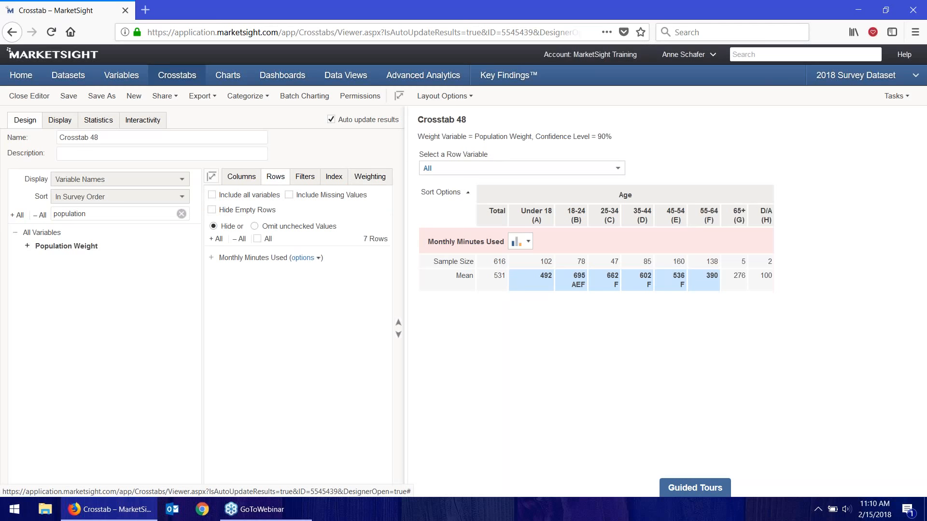
left_click(303, 257)
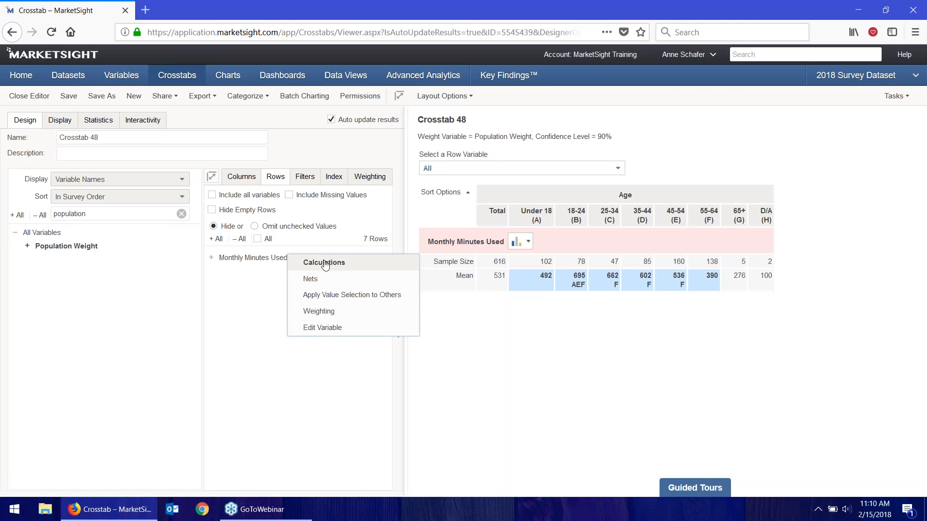
left_click(326, 266)
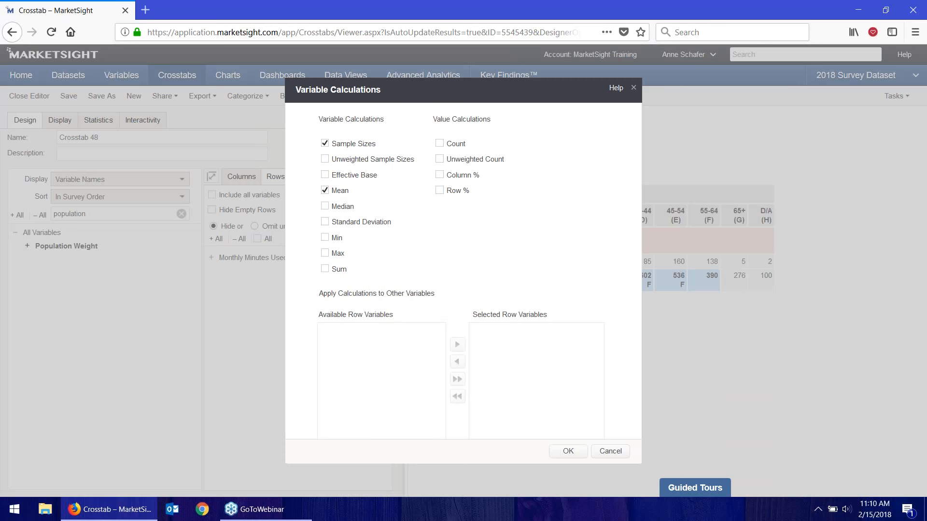
left_click(325, 175)
left_click(325, 144)
left_click(560, 449)
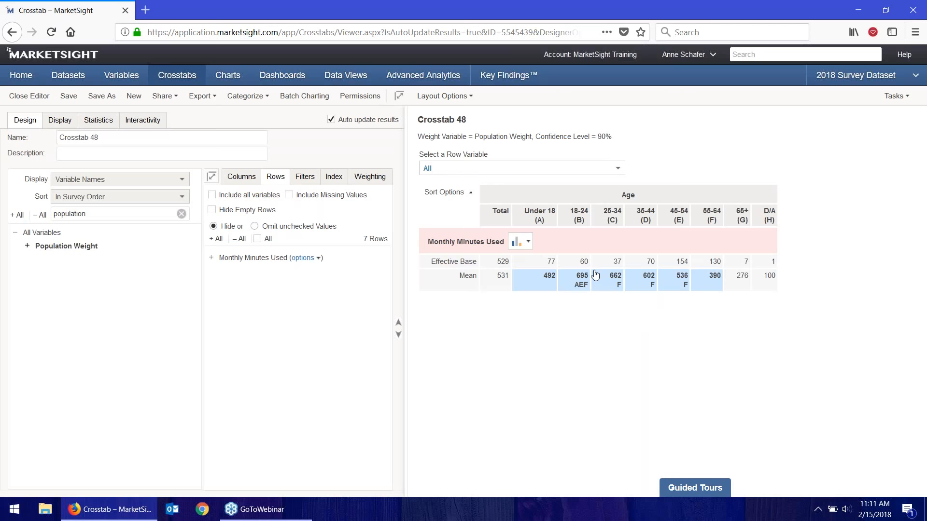
mouse_move(595, 274)
left_click(66, 96)
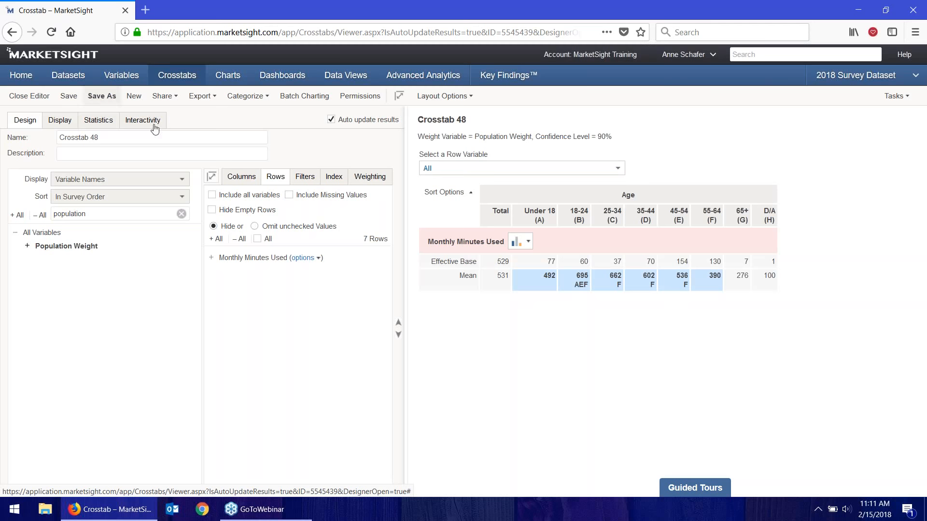
Create a clustered column chart from the Monthly Minutes Used table and sort it by Mean.
left_click(526, 241)
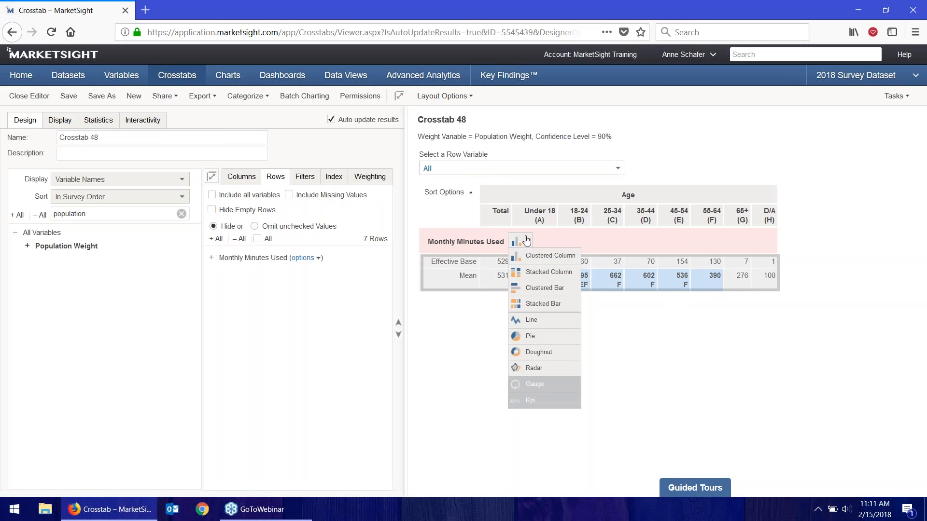
left_click(541, 255)
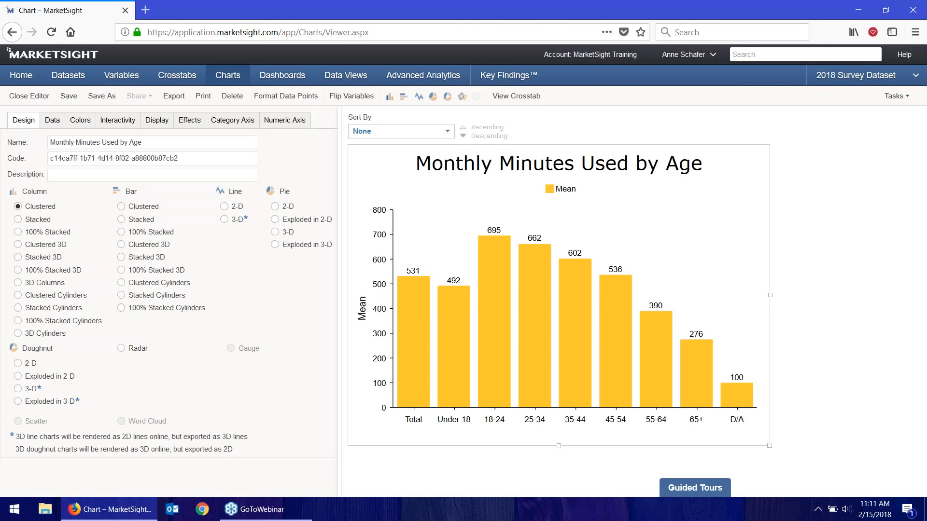
mouse_move(533, 260)
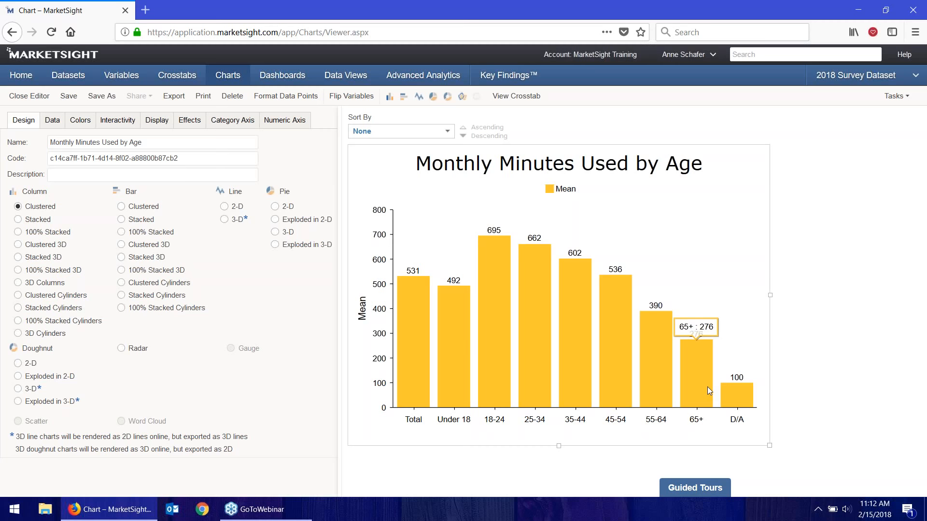
left_click(384, 134)
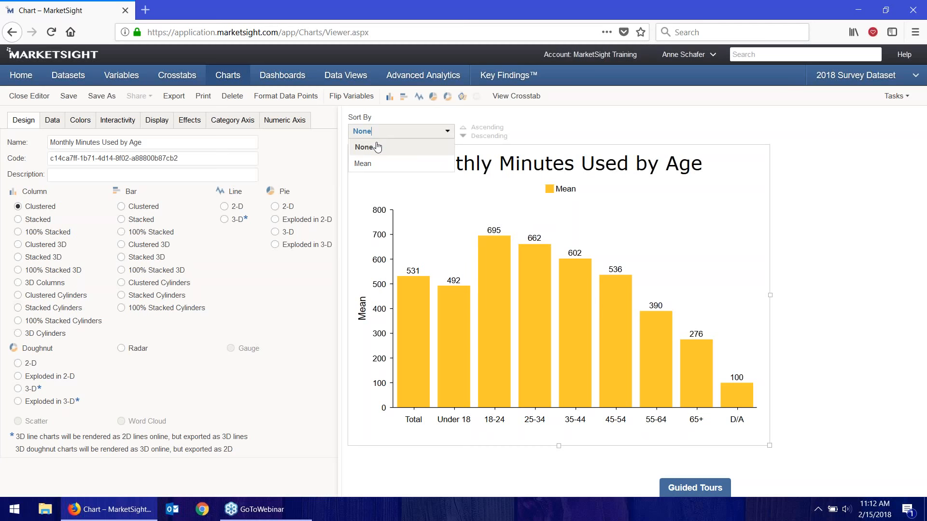
left_click(371, 164)
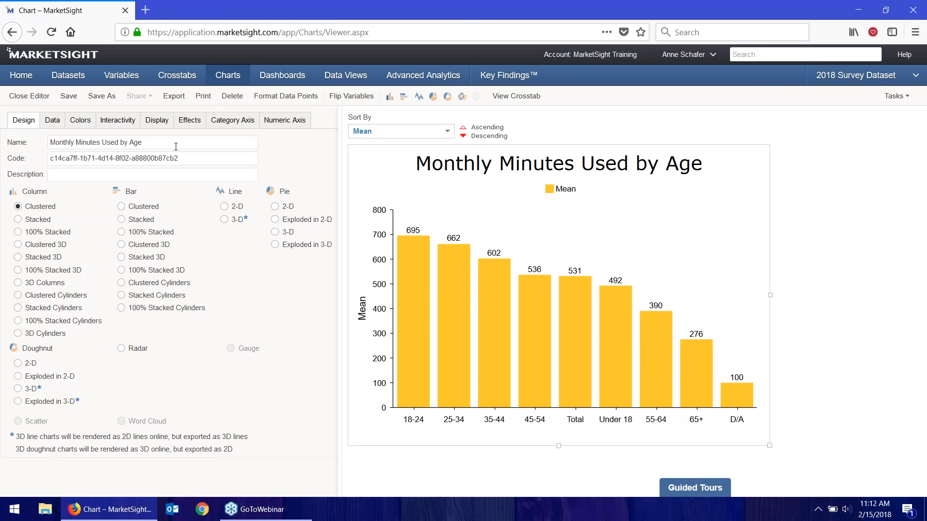
Limit the sorted chart to show only the top 3 values.
left_click(53, 121)
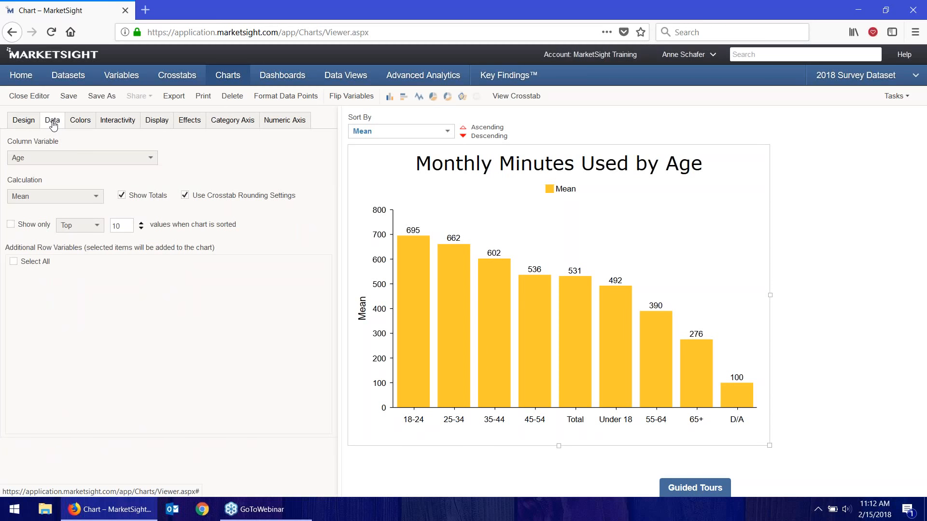
left_click(10, 225)
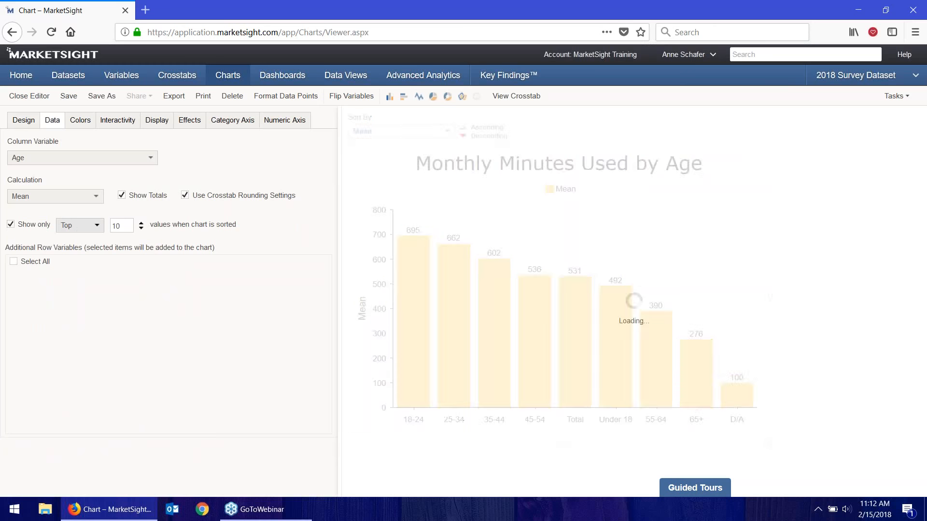
left_click(80, 230)
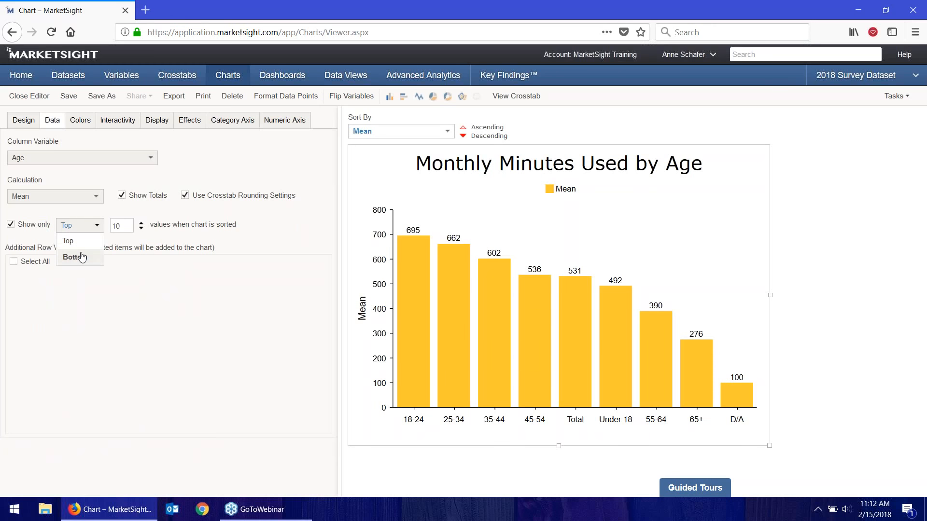
double_click(129, 226)
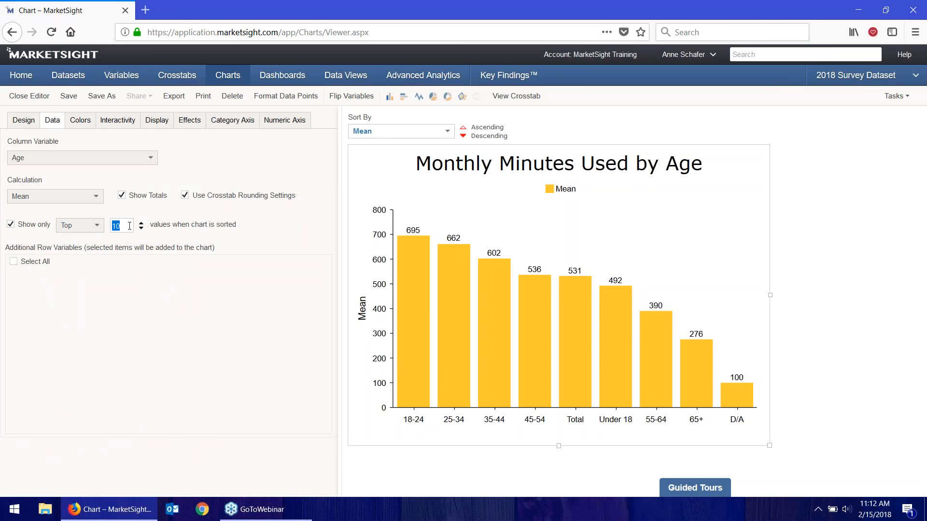
type("3")
key("Return")
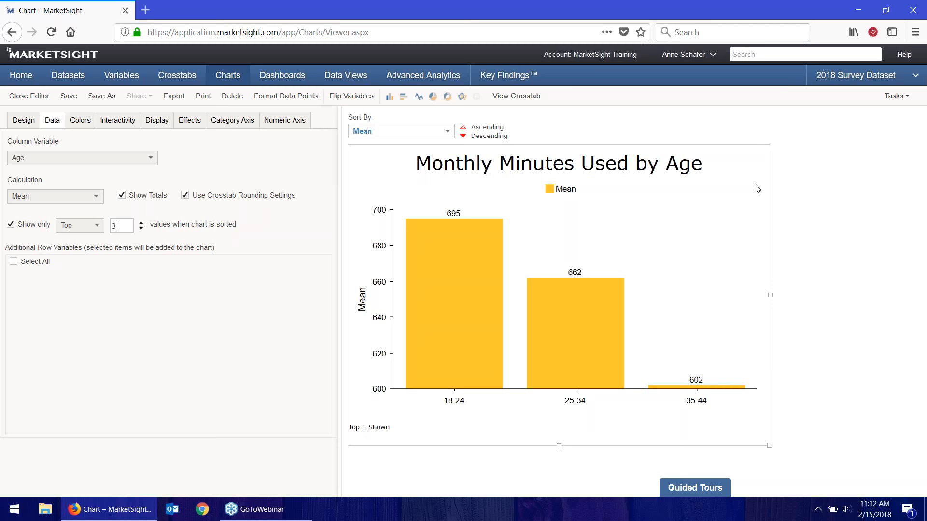
left_click(118, 231)
Format the chart's 18-24 data point with the custom blue color #637fc7.
mouse_move(422, 250)
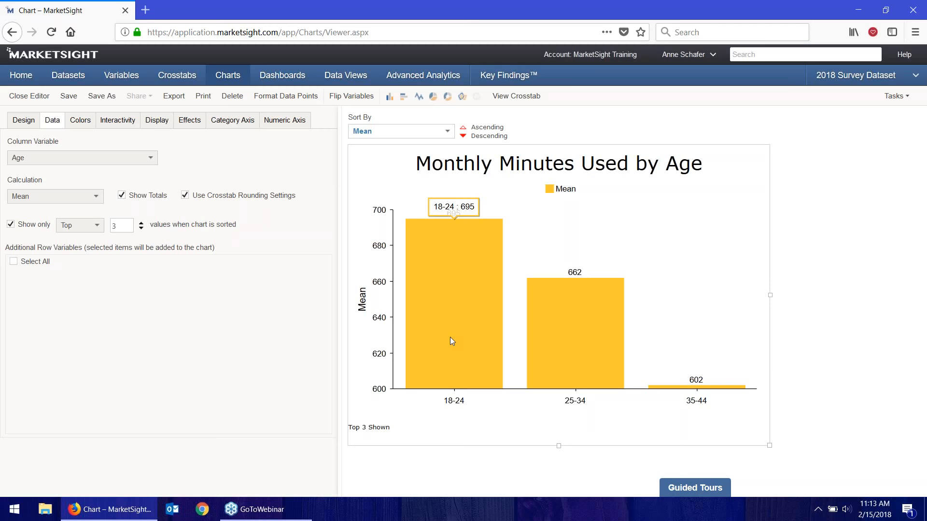
left_click(288, 96)
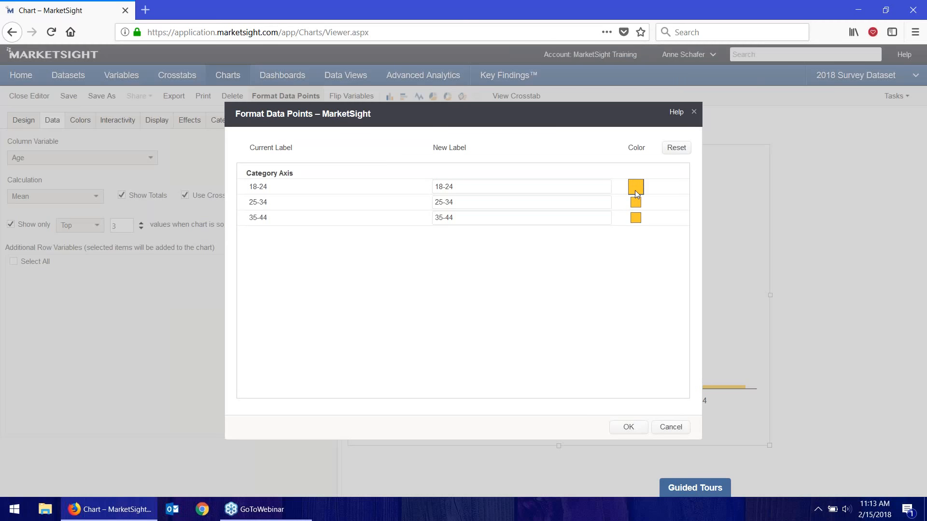
left_click(635, 188)
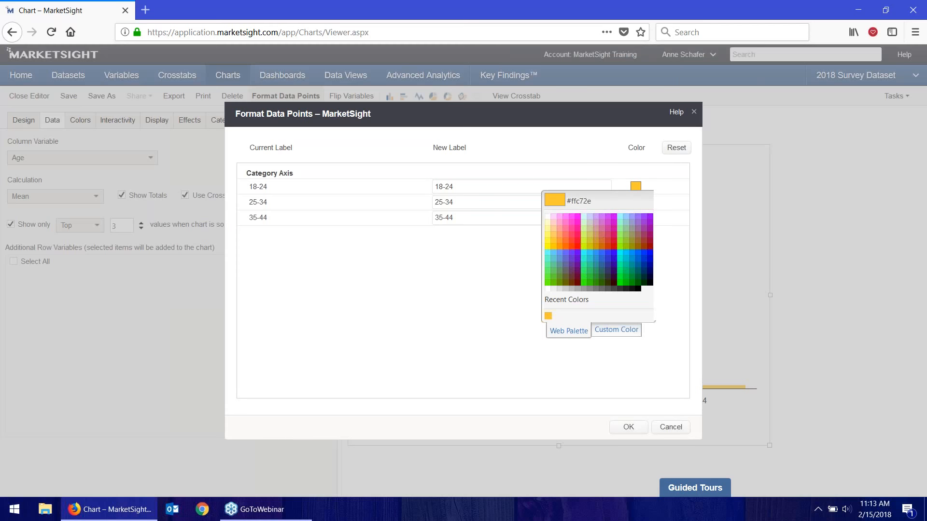
left_click(619, 333)
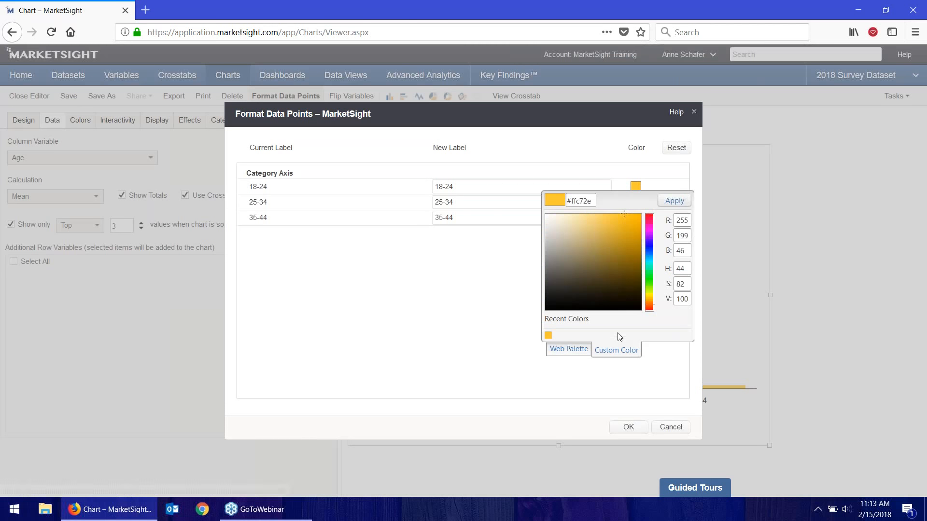
left_click(650, 245)
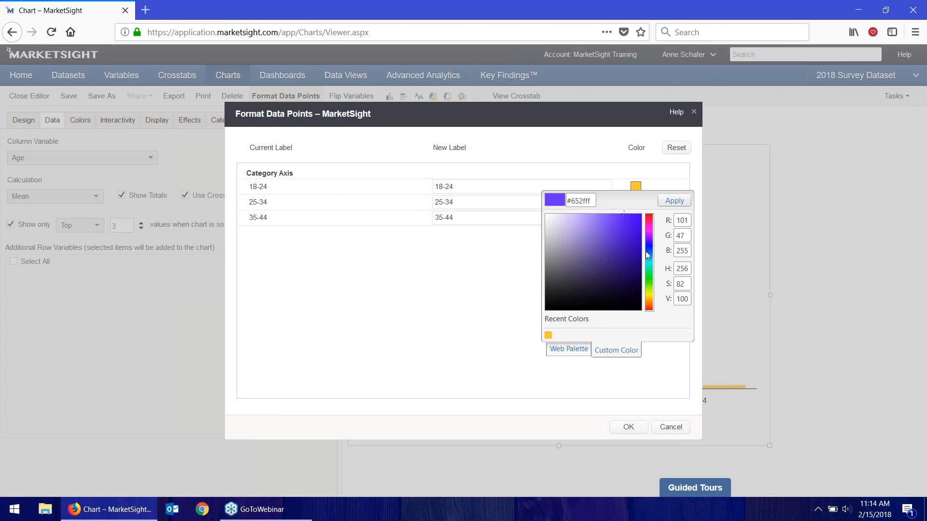
left_click(648, 251)
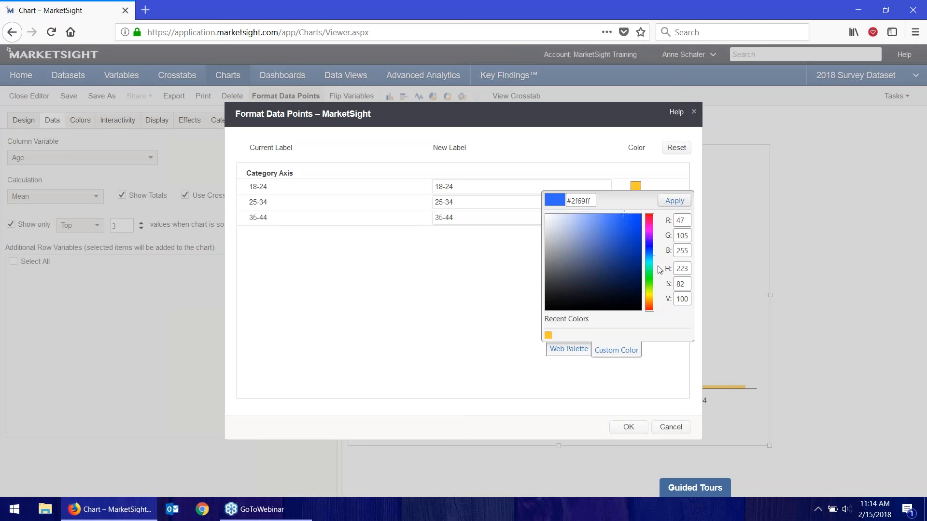
left_click(593, 243)
left_click_drag(593, 244, 592, 234)
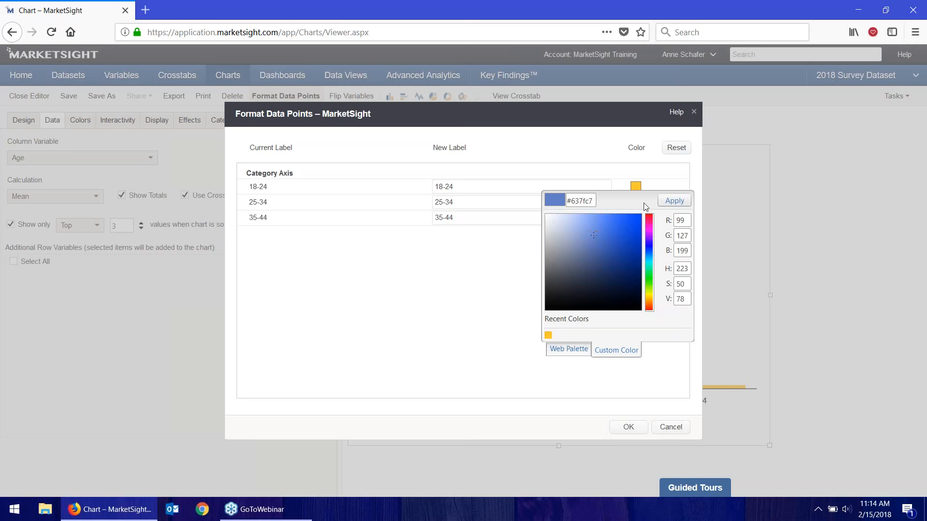
left_click(674, 200)
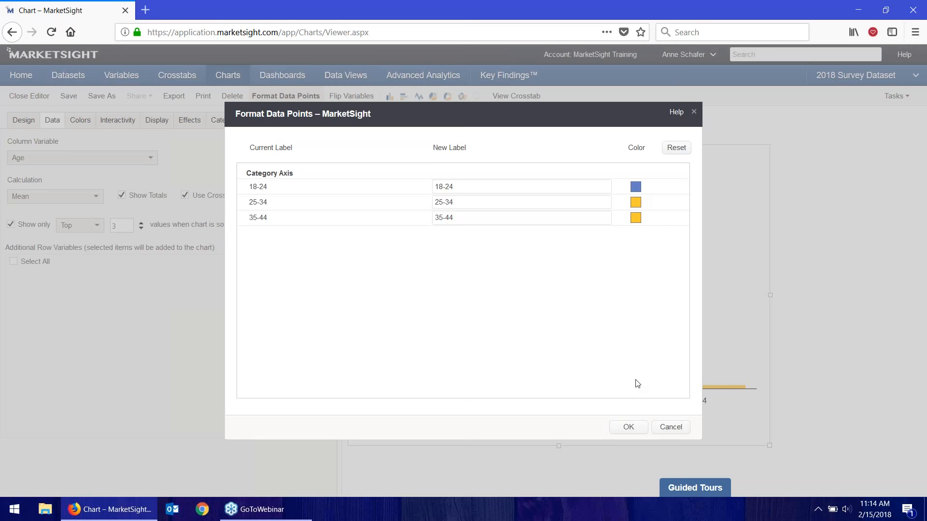
left_click(629, 430)
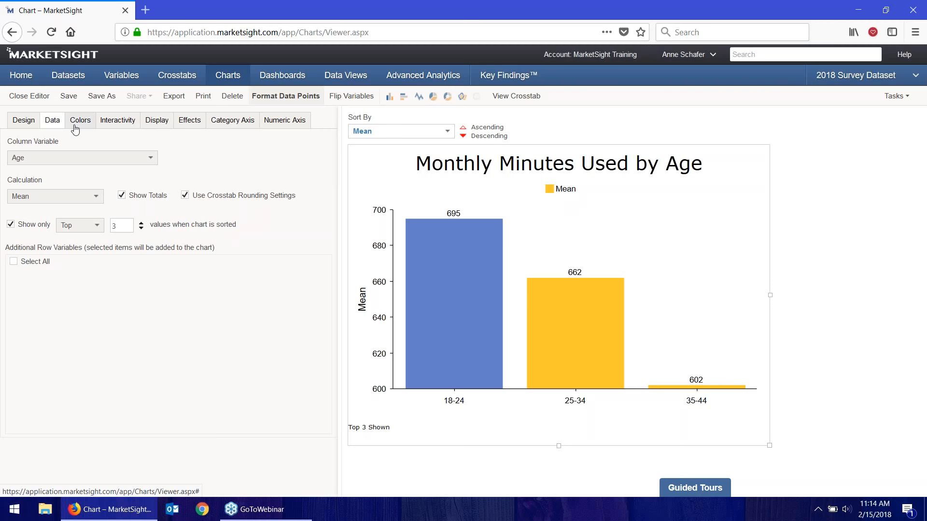
Override the template's chart options to place the legend at a custom position above the 35-44 column, and save the chart.
left_click(158, 123)
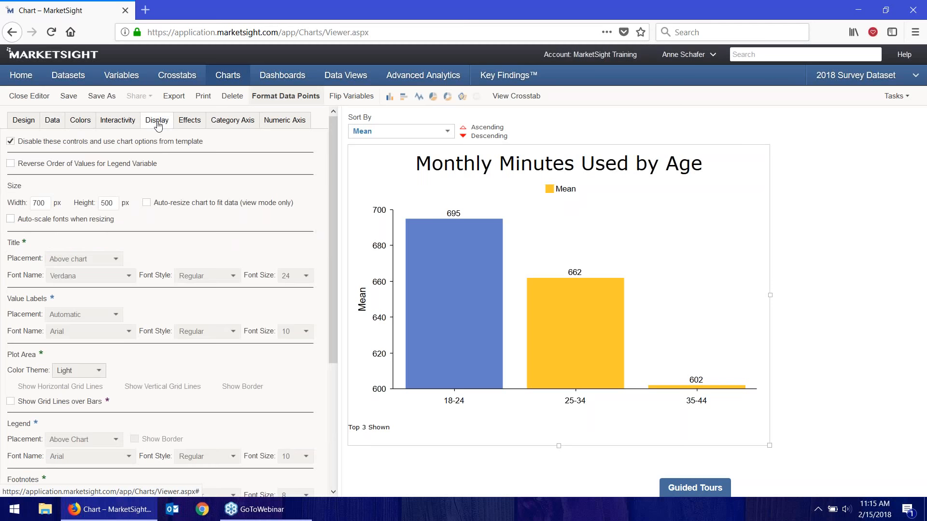
left_click(25, 144)
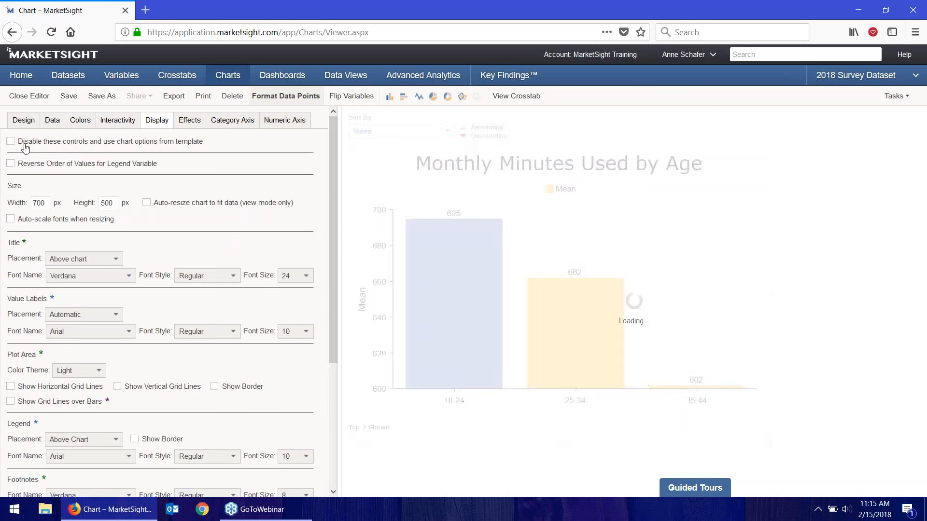
scroll(53, 387, "down", 2)
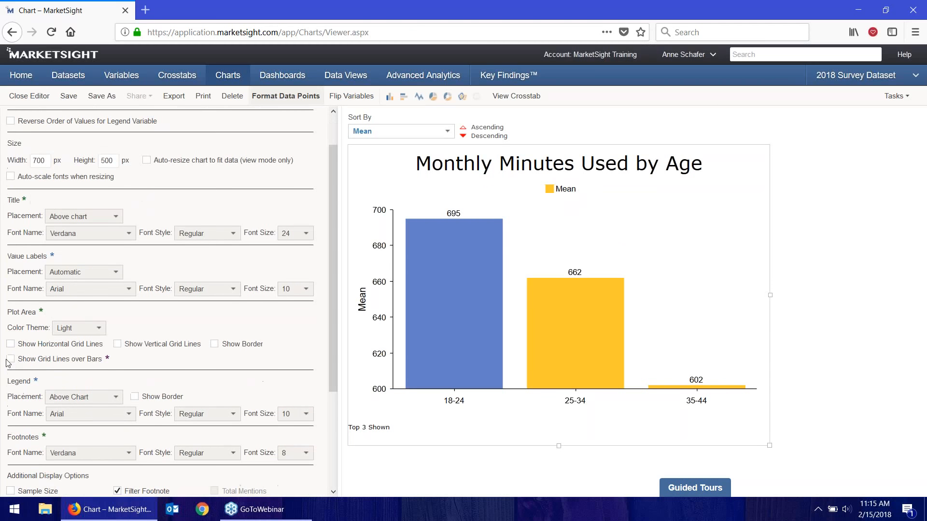
left_click(59, 389)
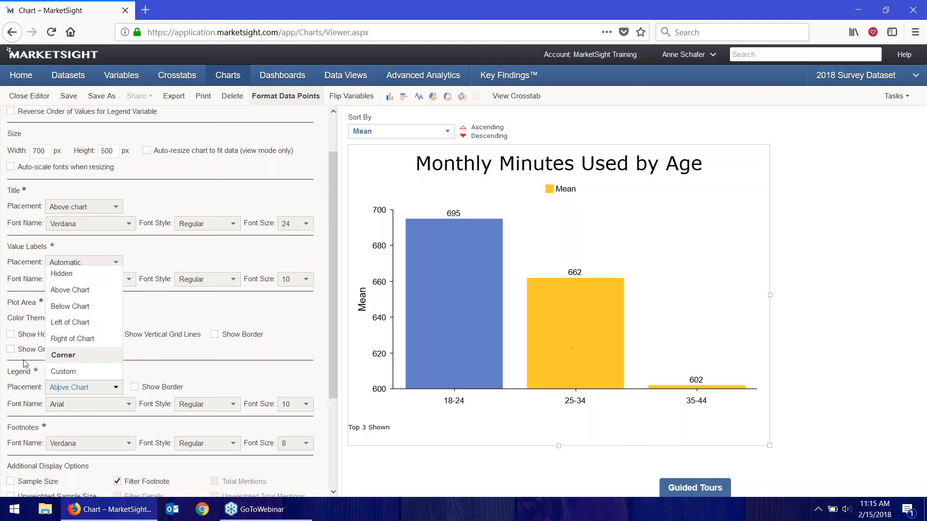
left_click(58, 376)
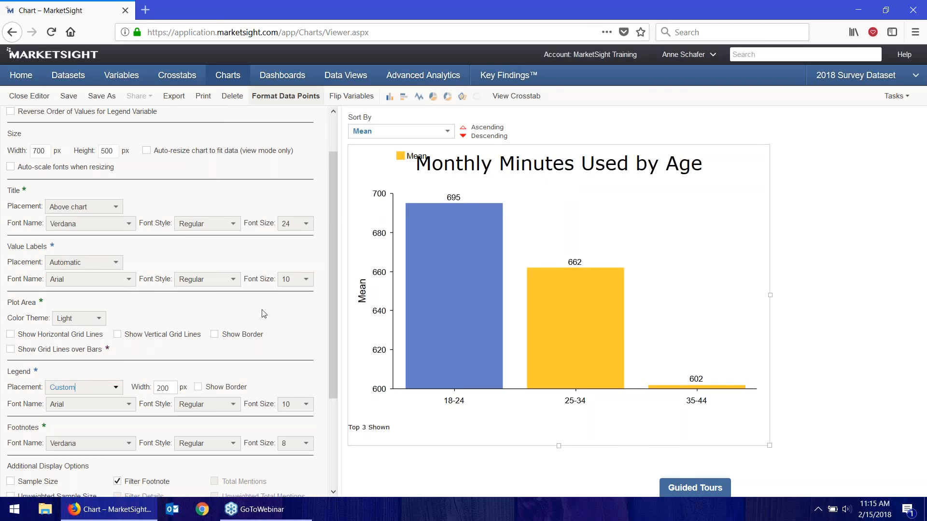
left_click_drag(384, 157, 671, 349)
left_click(68, 96)
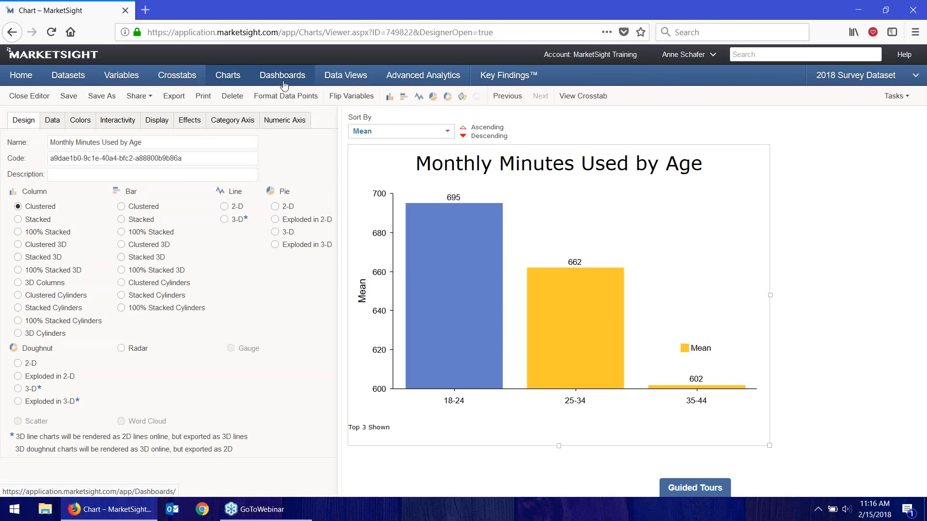
Create a new dashboard from the standard Blue Tonal Palette - Mobile template.
left_click(283, 83)
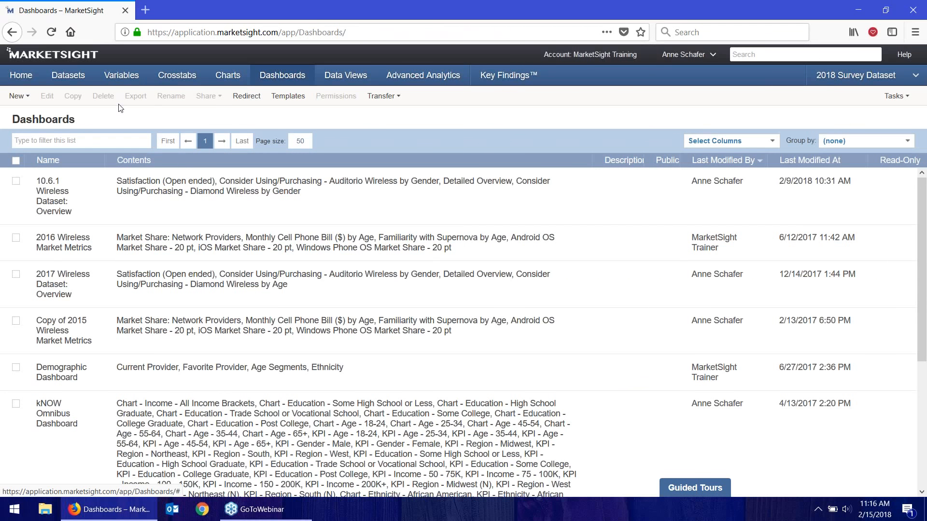
left_click(16, 97)
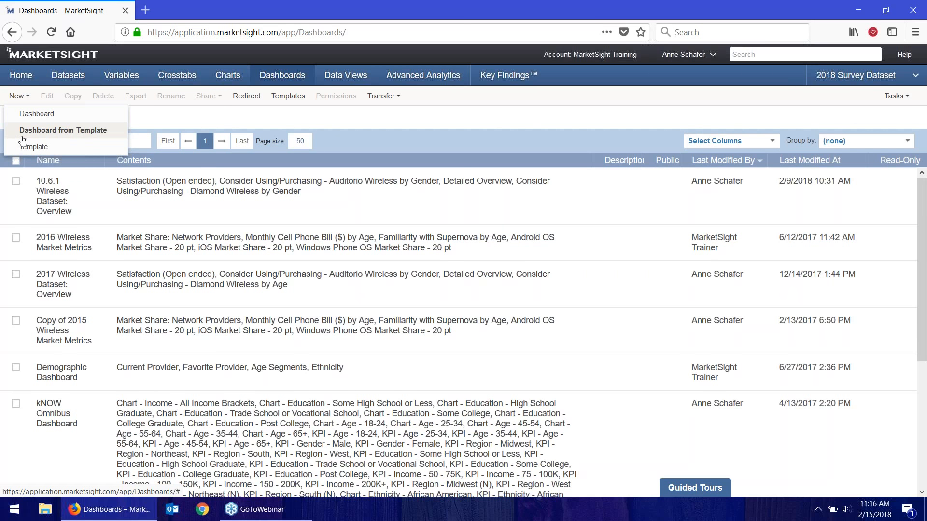
left_click(22, 139)
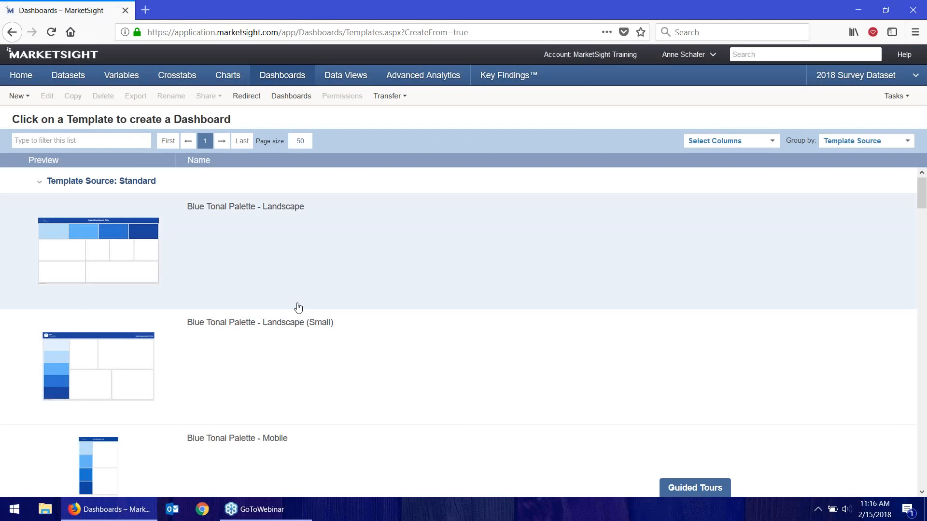
scroll(298, 308, "down", 3)
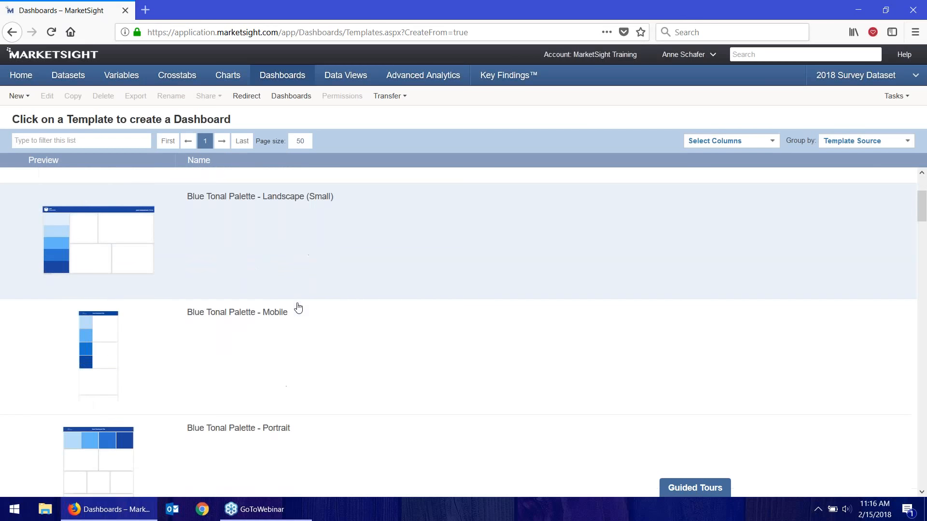
scroll(298, 307, "down", 7)
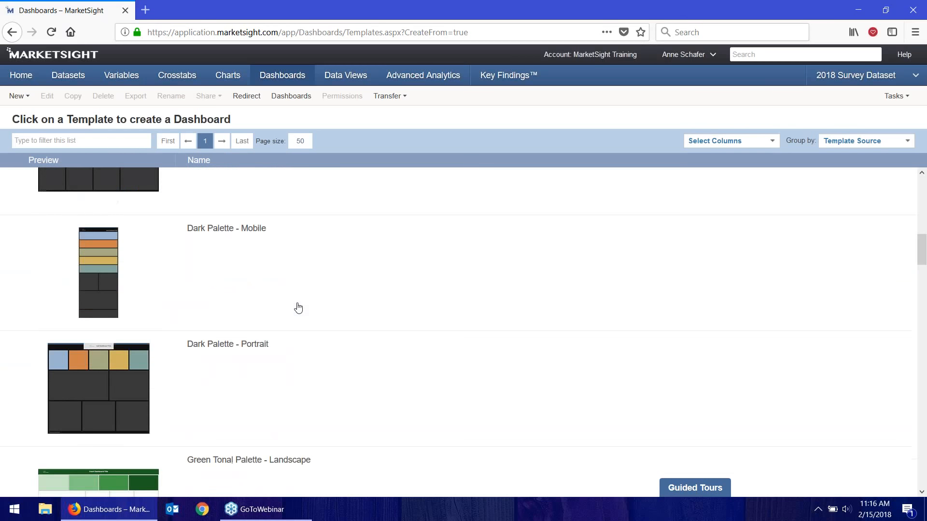
scroll(298, 308, "down", 10)
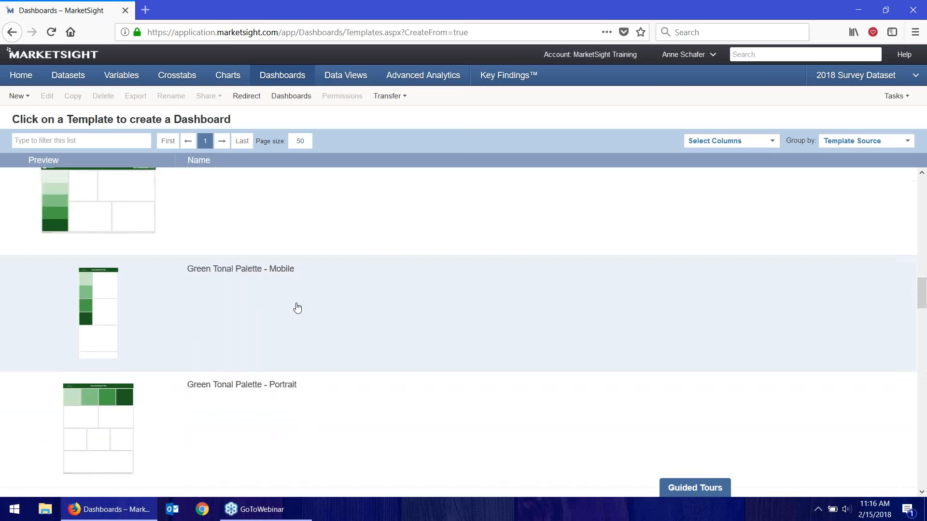
scroll(298, 307, "down", 7)
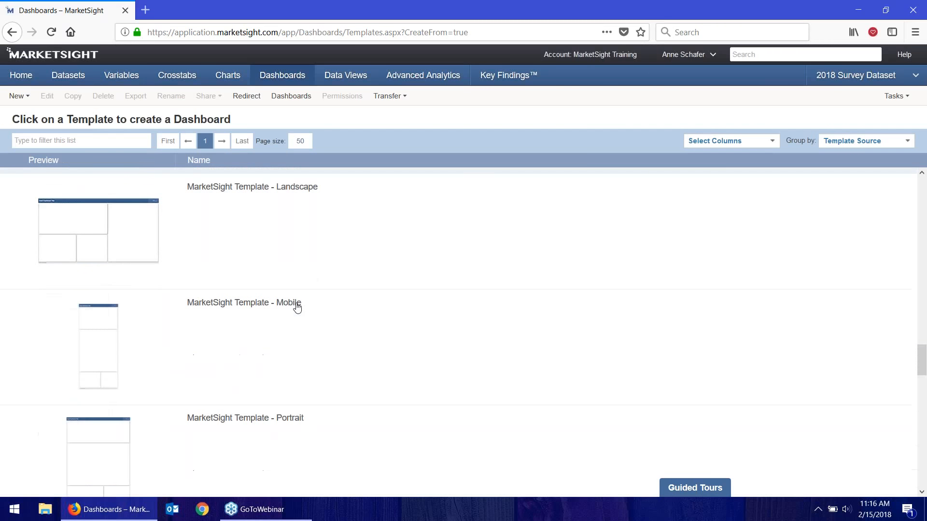
scroll(297, 308, "down", 12)
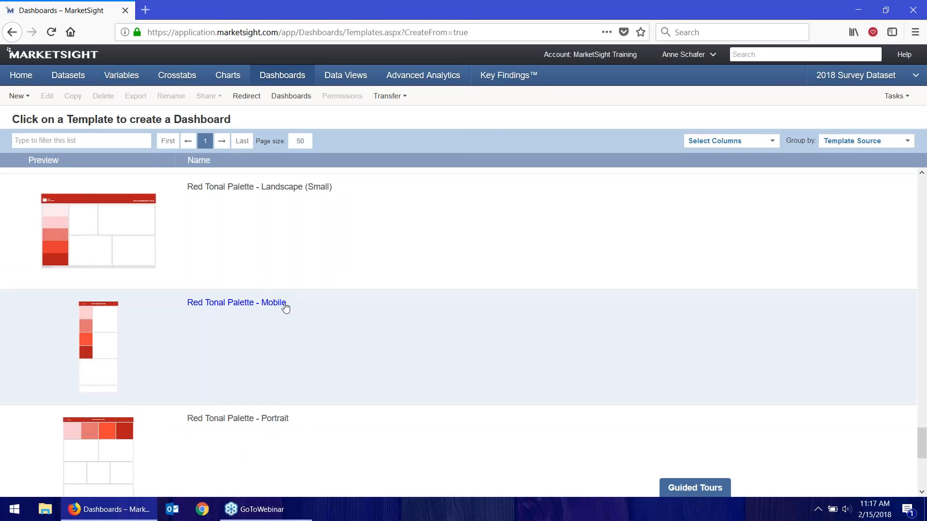
scroll(285, 308, "down", 4)
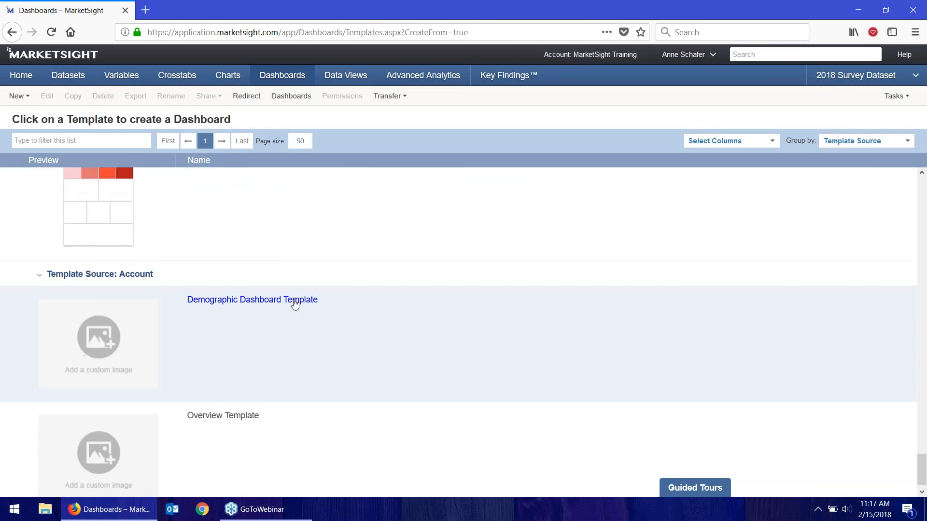
scroll(290, 303, "up", 3)
scroll(719, 403, "up", 2)
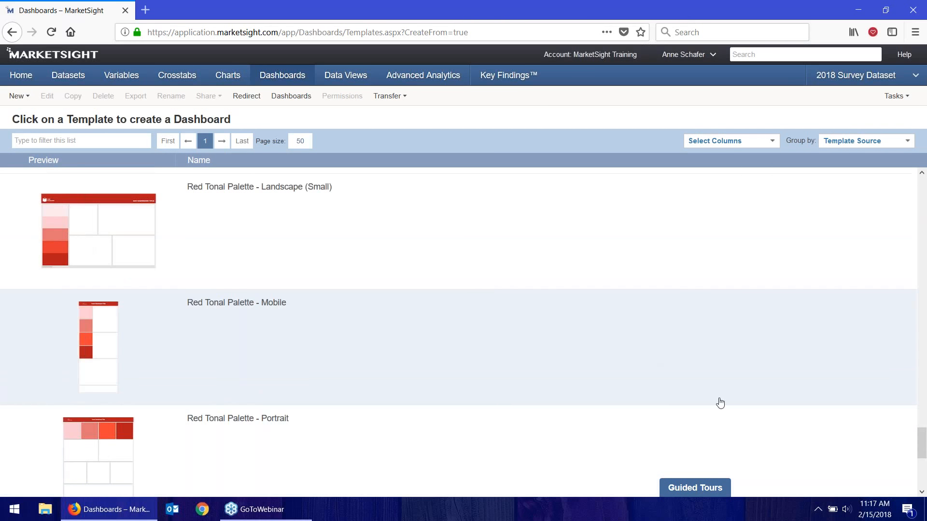
scroll(920, 443, "up", 2)
left_click_drag(921, 443, 883, 220)
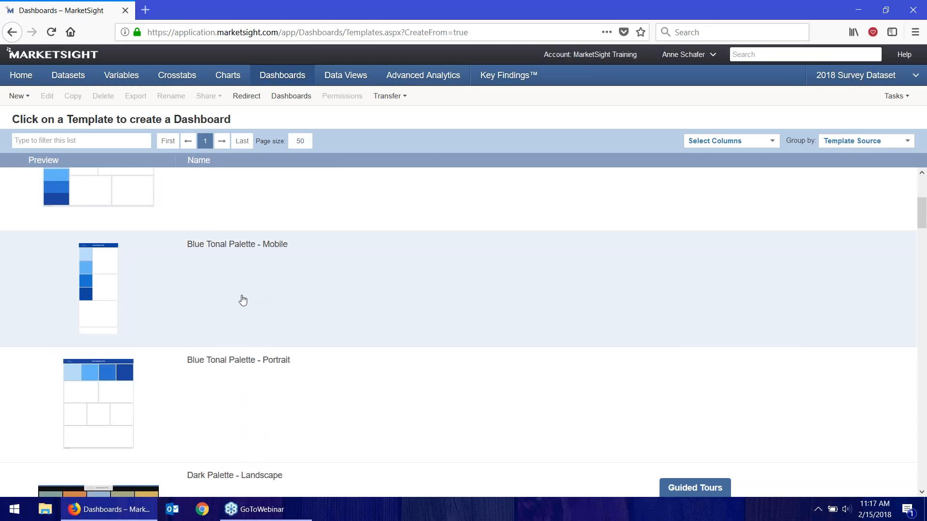
left_click(242, 263)
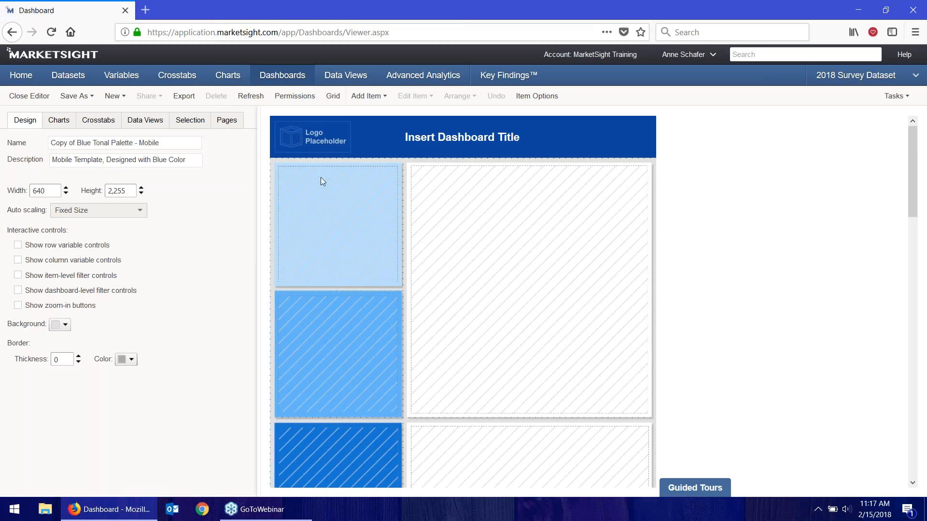
Add the AGE DISTRIBUTION chart to the large white placeholder and to the light blue placeholder beside it.
left_click(500, 216)
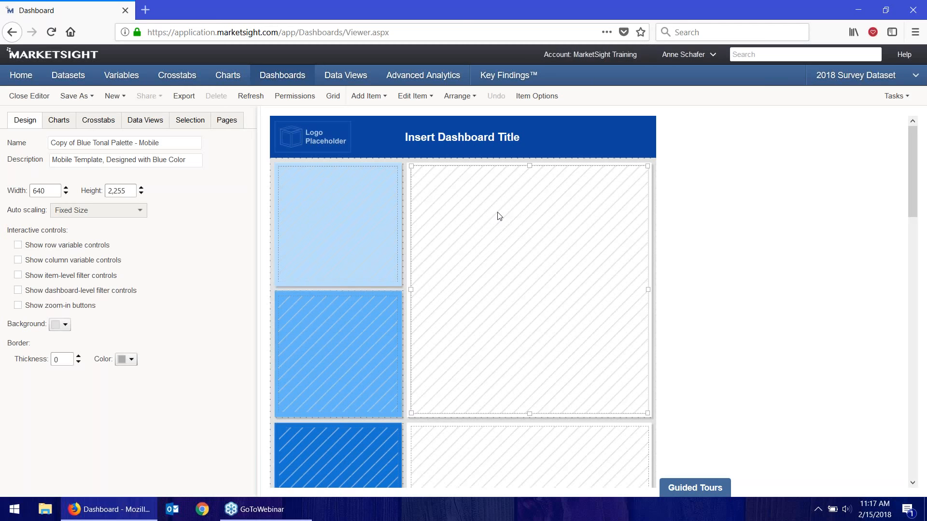
left_click(61, 123)
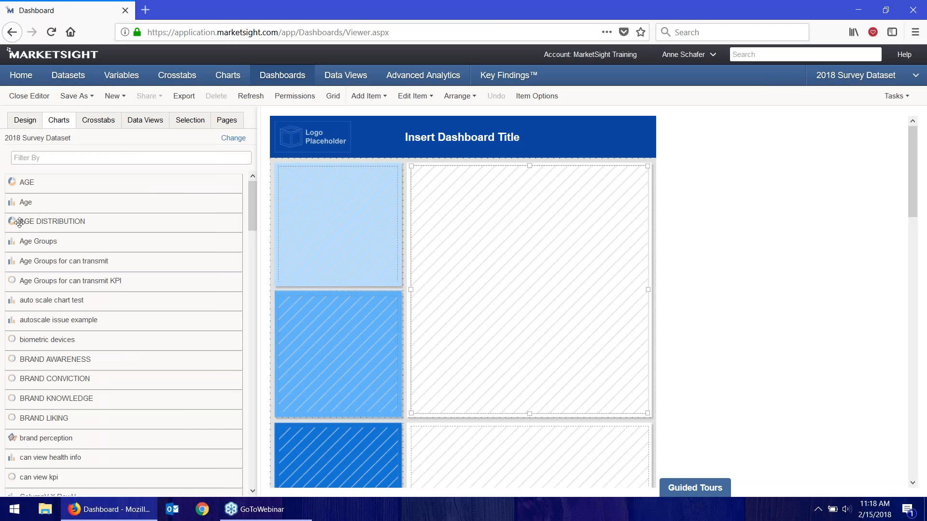
left_click_drag(19, 222, 524, 264)
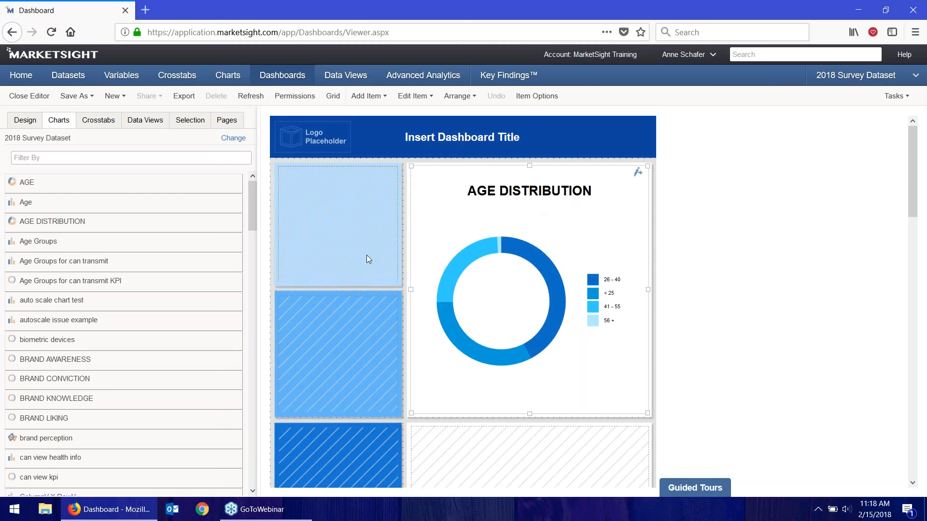
left_click_drag(63, 223, 364, 246)
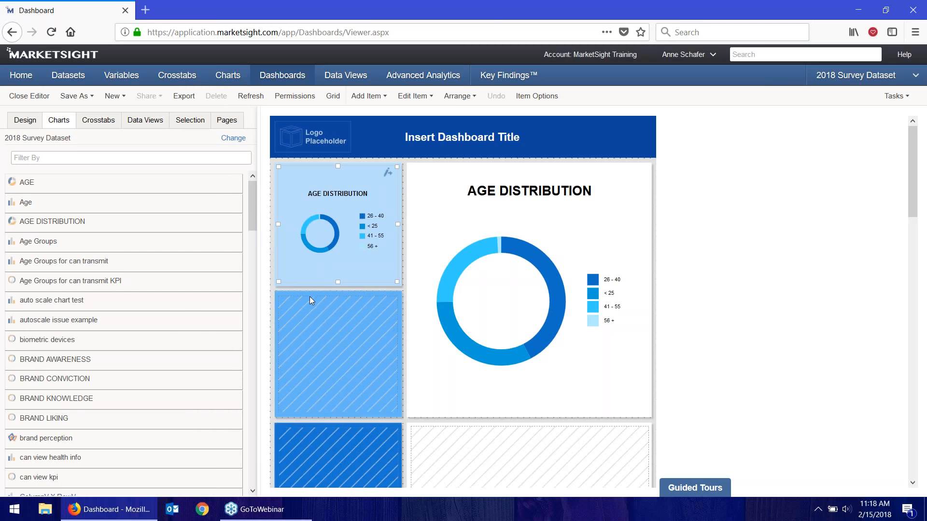
Examine the item options for size, position, background and border of the small and large AGE DISTRIBUTION charts.
right_click(375, 205)
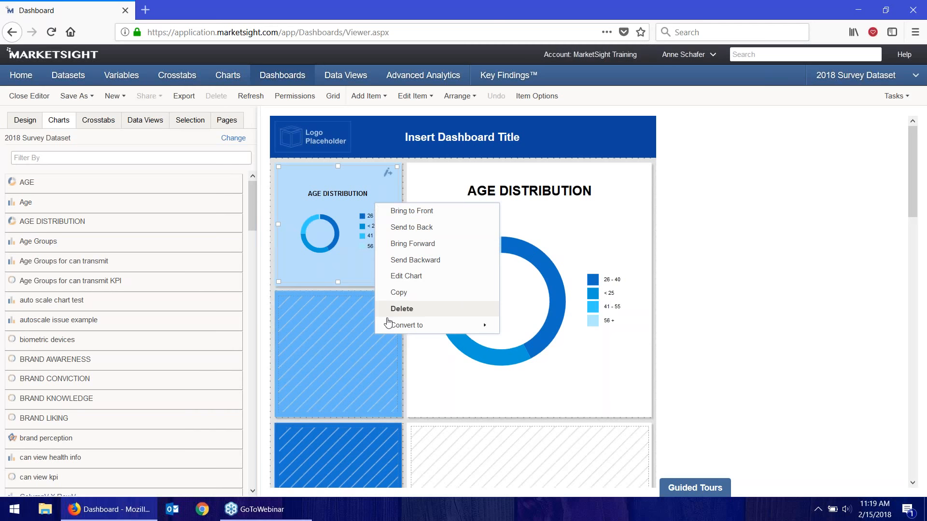
left_click(389, 196)
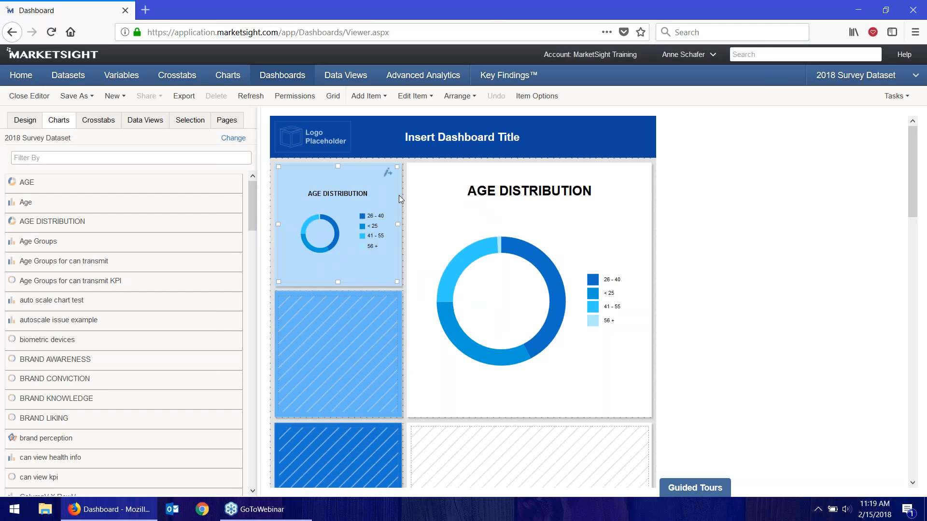
left_click(538, 100)
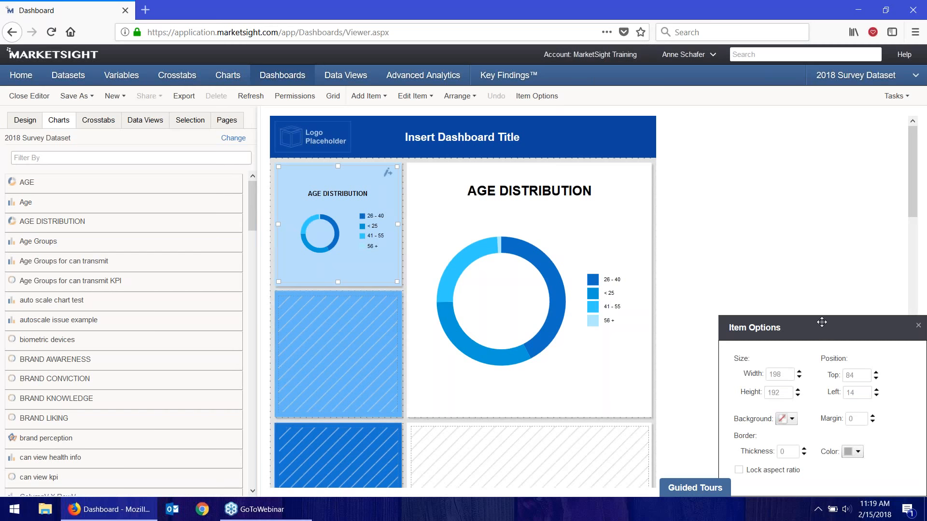
left_click_drag(825, 323, 491, 195)
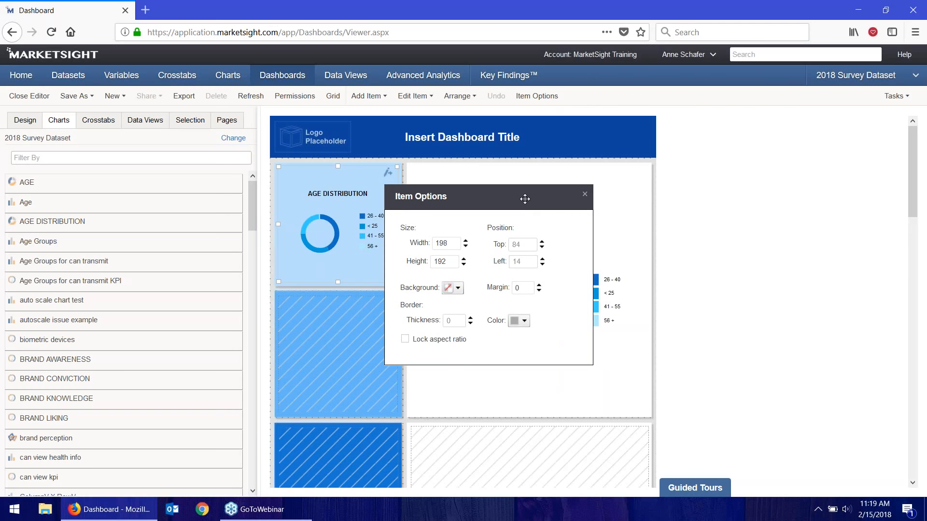
left_click_drag(511, 197, 147, 305)
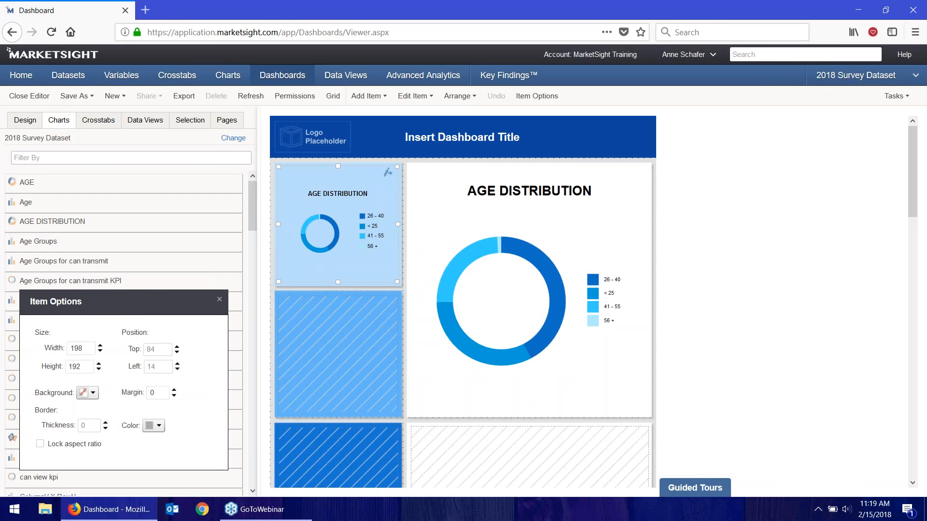
left_click(478, 216)
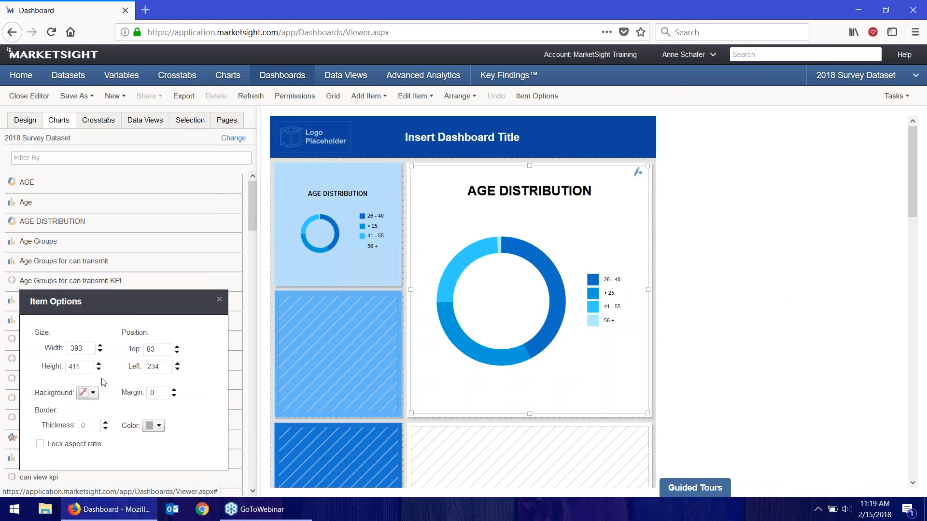
left_click_drag(131, 297, 294, 292)
left_click_drag(499, 271, 782, 132)
left_click(327, 277)
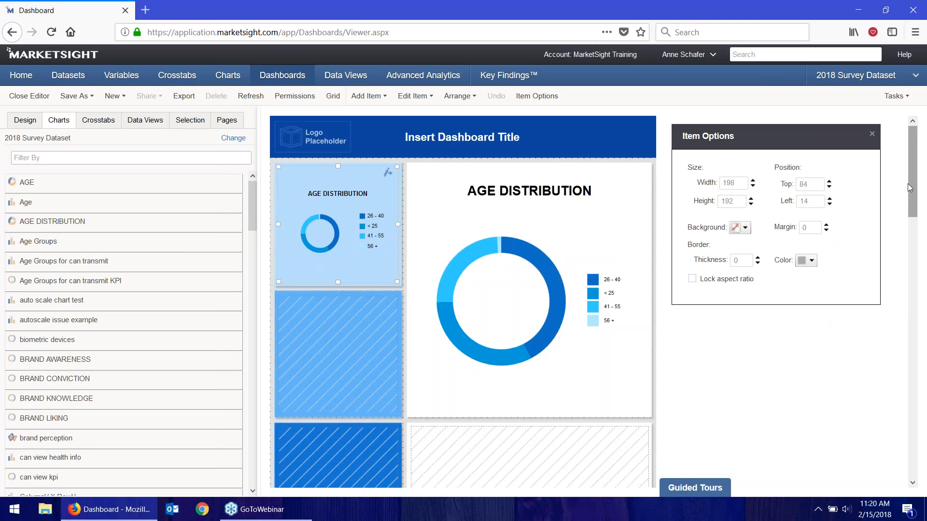
left_click(872, 134)
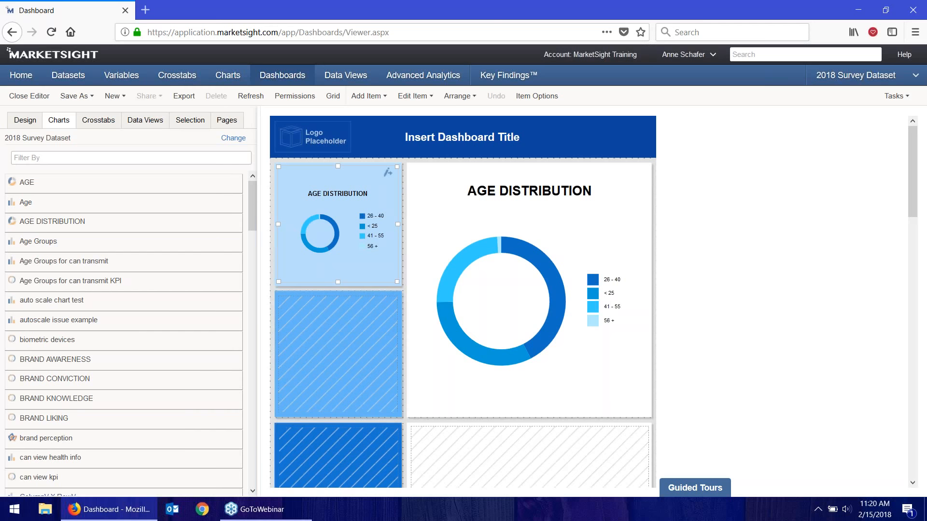
Enable multiple dashboard pages with Top right navigation, and shift the dashboard title left to clear the page buttons.
left_click(228, 123)
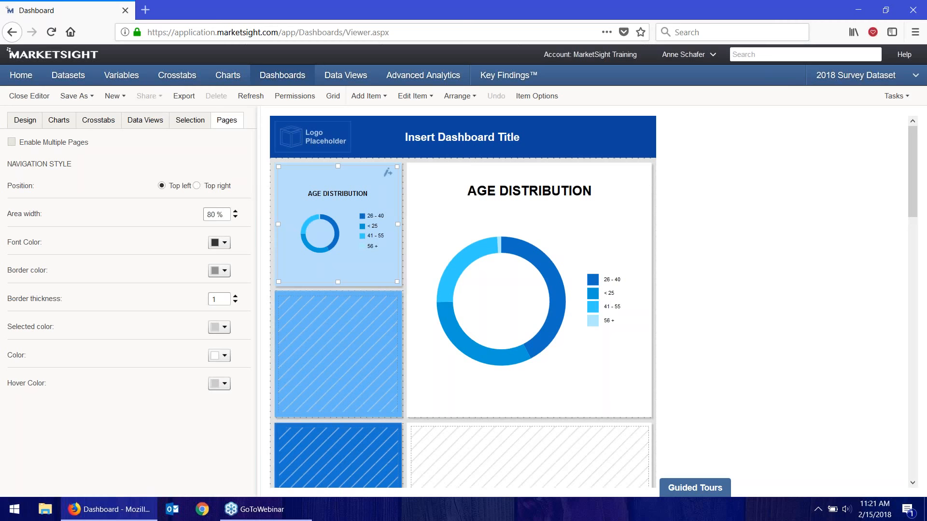
left_click(11, 142)
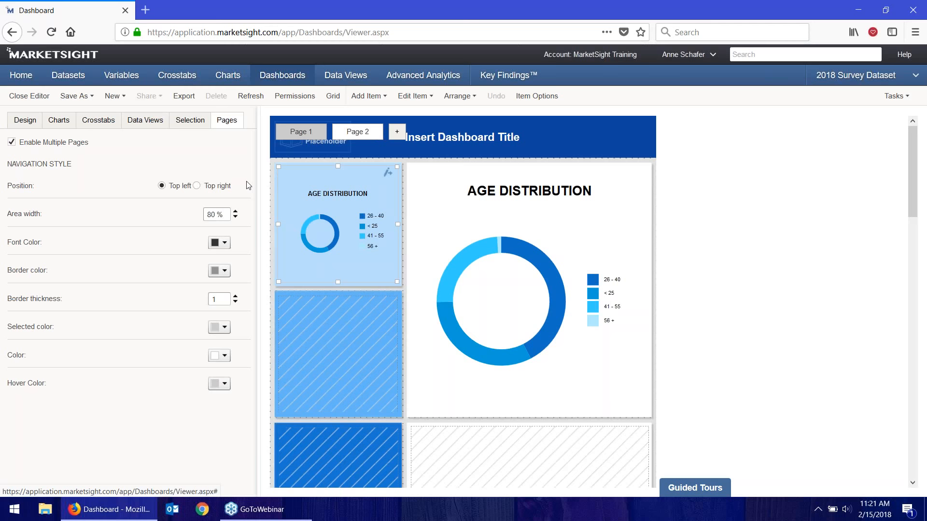
left_click(217, 188)
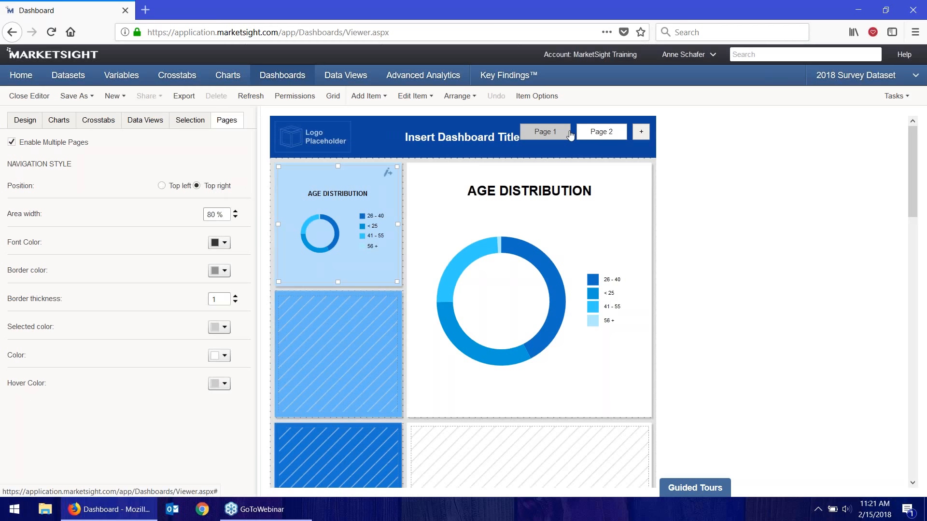
left_click(443, 140)
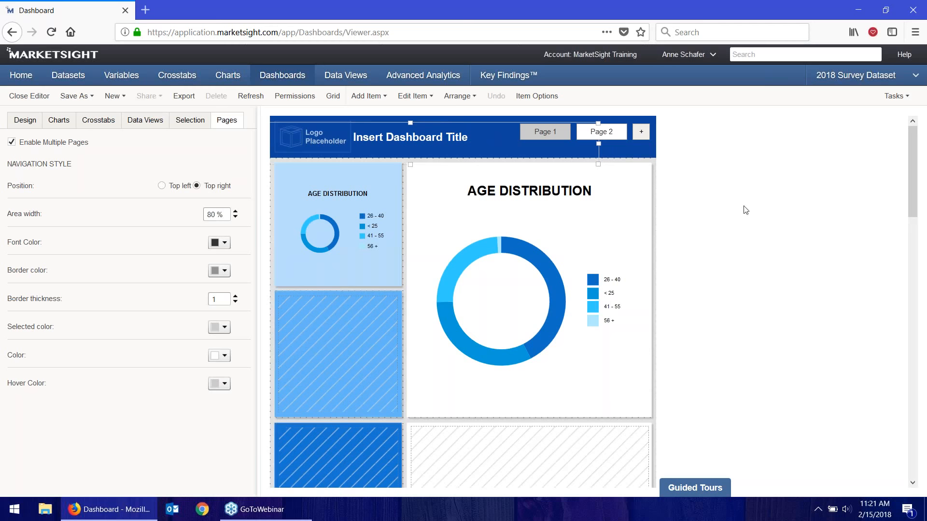
left_click(786, 220)
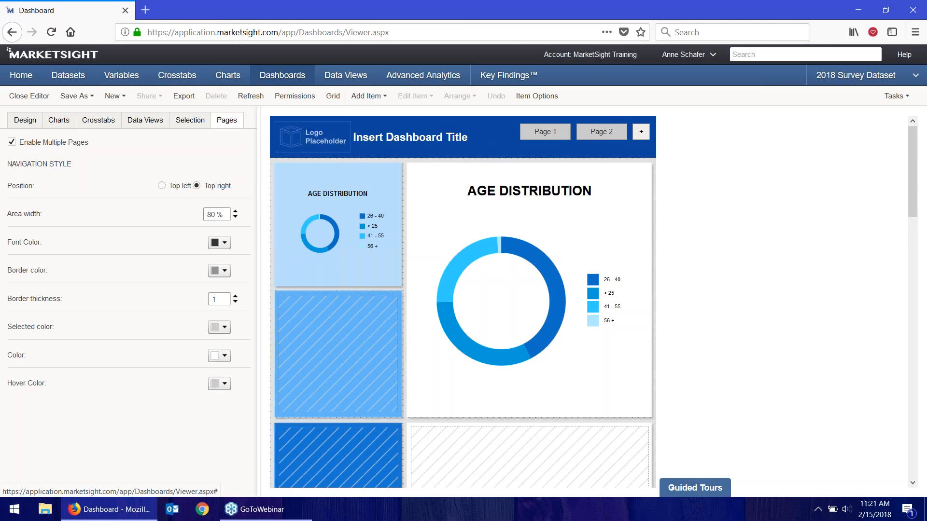
Place Crosstab 48 from the 2018 Survey Dataset on the blank Page 2 of the dashboard.
left_click(601, 131)
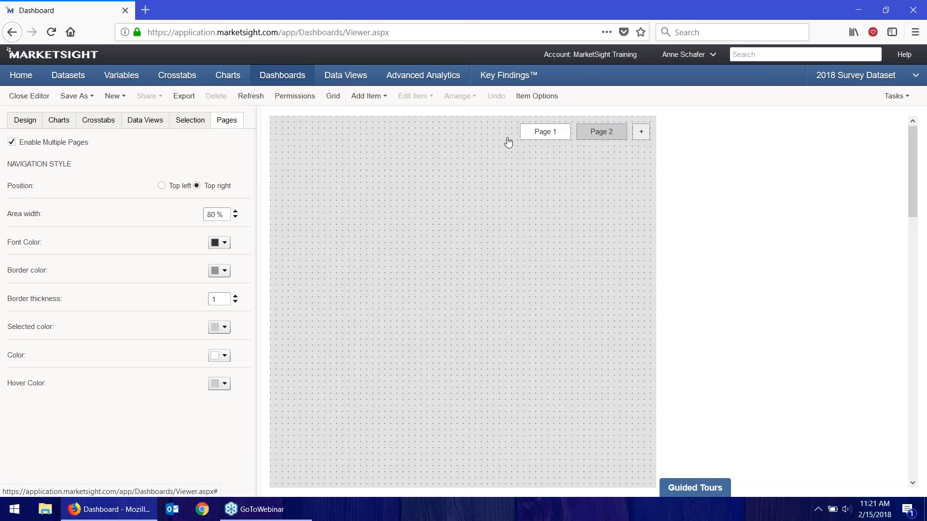
left_click(107, 121)
left_click_drag(53, 203, 343, 227)
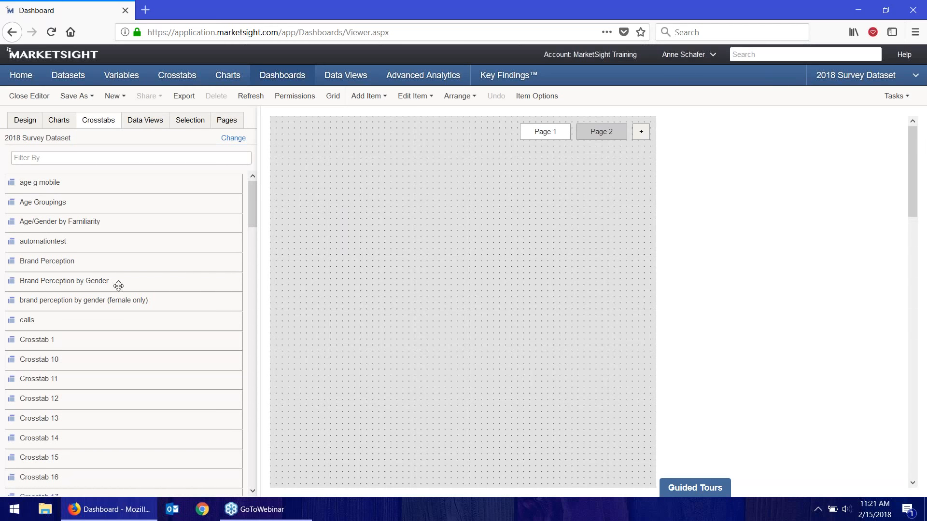
scroll(81, 335, "down", 5)
scroll(104, 401, "down", 20)
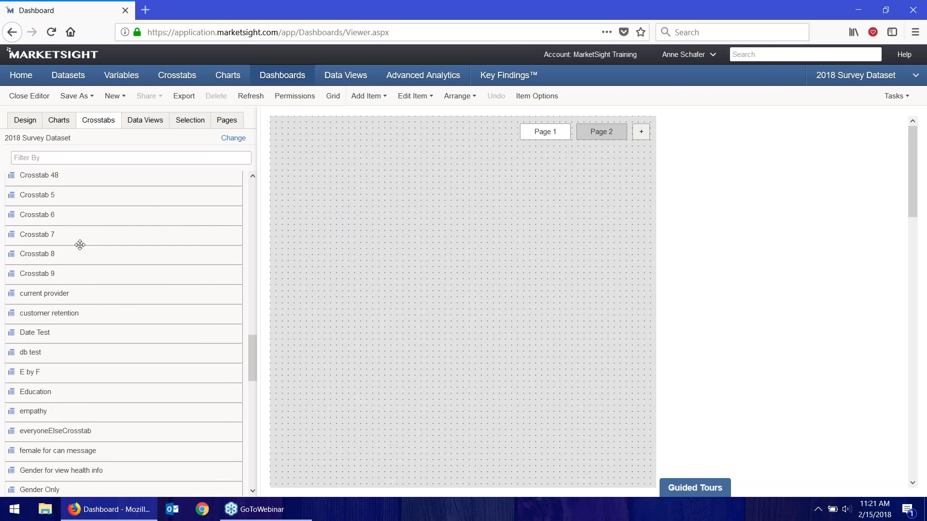
scroll(80, 245, "up", 3)
left_click_drag(42, 280, 458, 266)
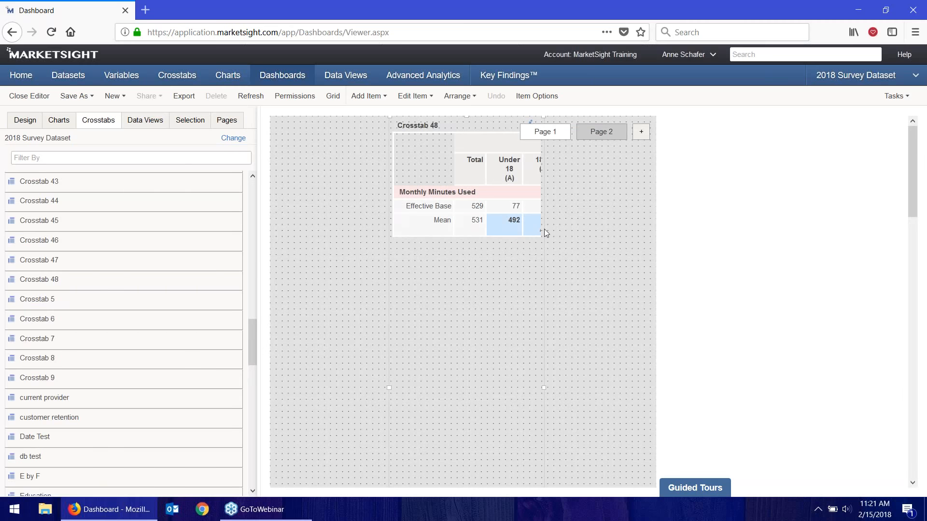
Widen and shorten the crosstab on Page 2 so every Age column fits, and position it below the page buttons.
scroll(531, 374, "down", 2)
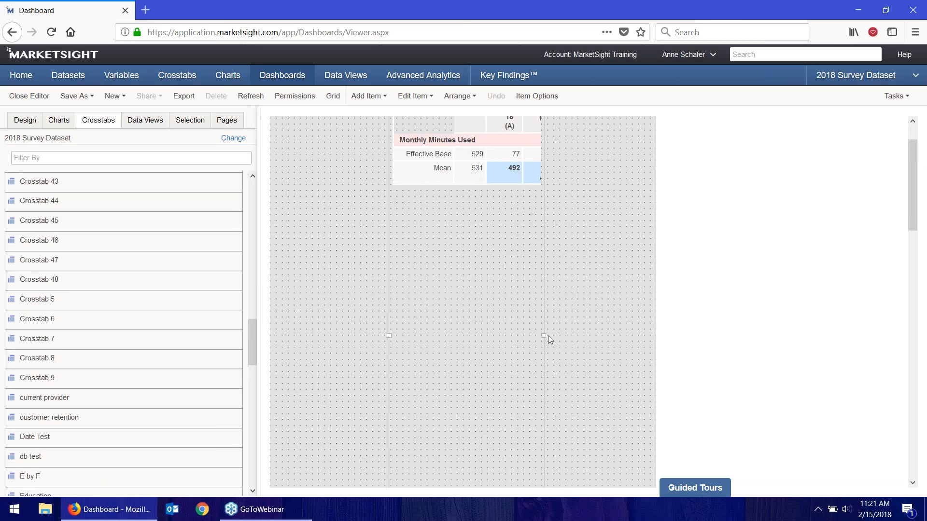
left_click_drag(548, 335, 604, 335)
left_click_drag(400, 164, 298, 237)
scroll(476, 466, "down", 8)
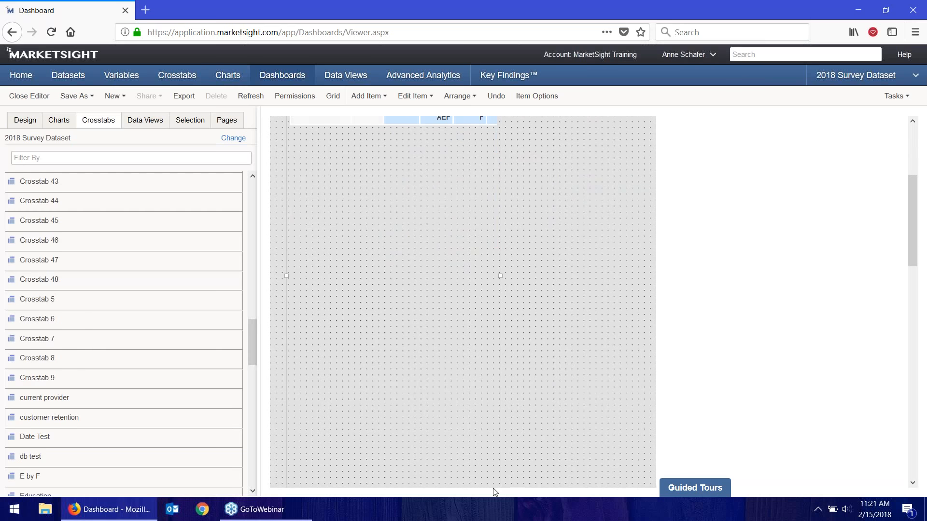
left_click_drag(499, 475, 620, 149)
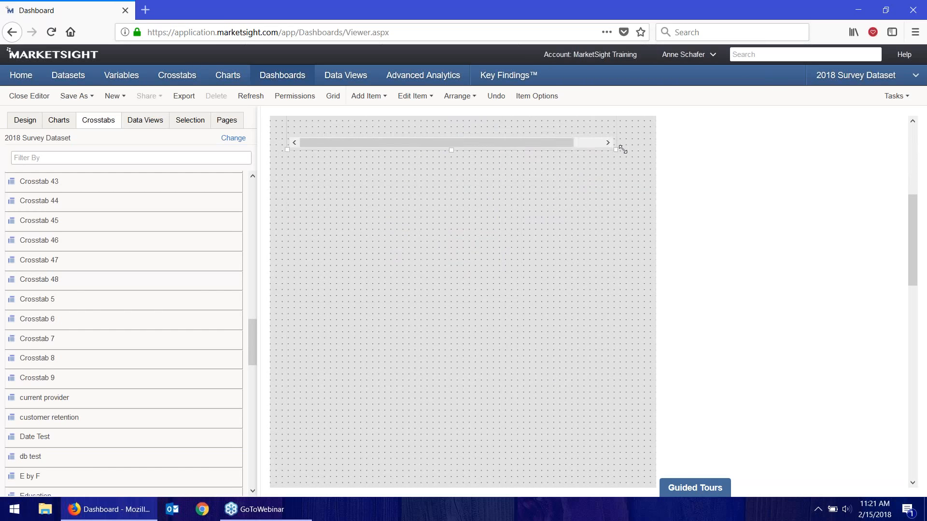
scroll(616, 242, "up", 8)
left_click_drag(624, 246, 649, 247)
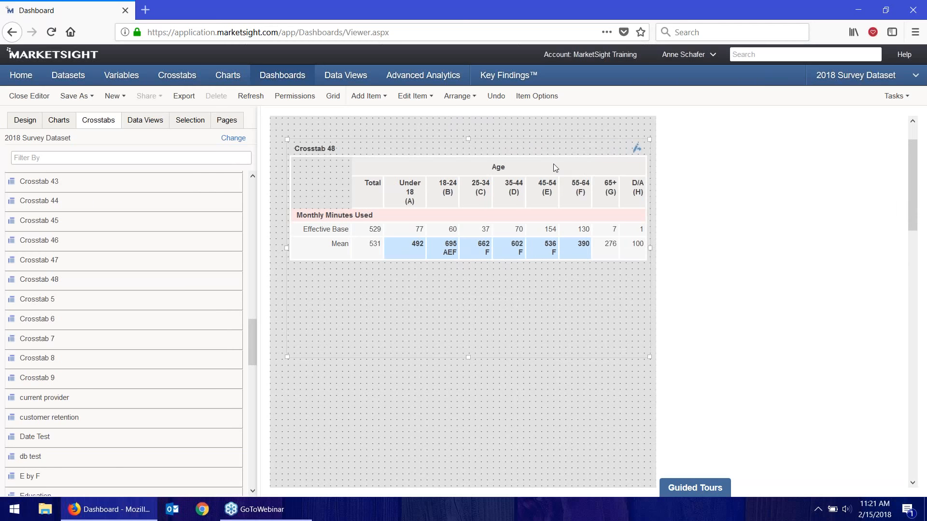
scroll(554, 167, "up", 1)
left_click_drag(544, 168, 545, 170)
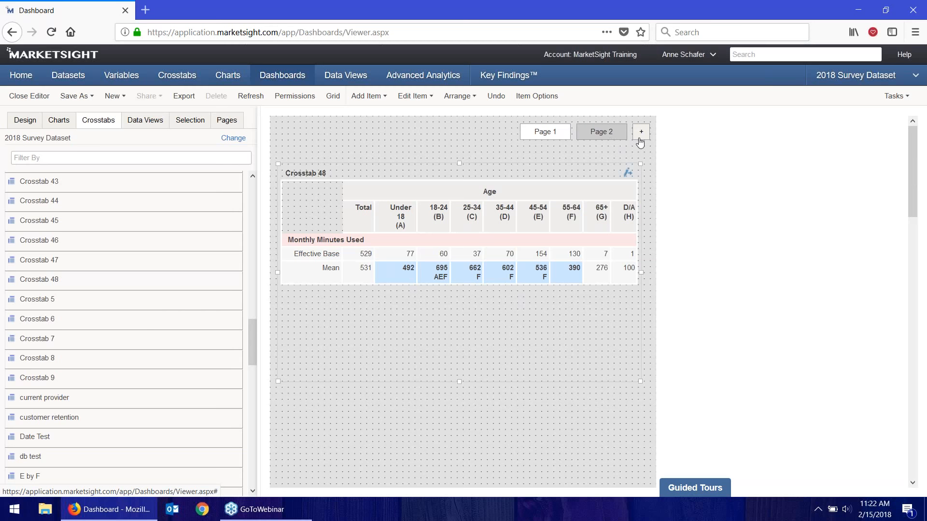
Duplicate Page 1 of the dashboard as a new page.
right_click(609, 139)
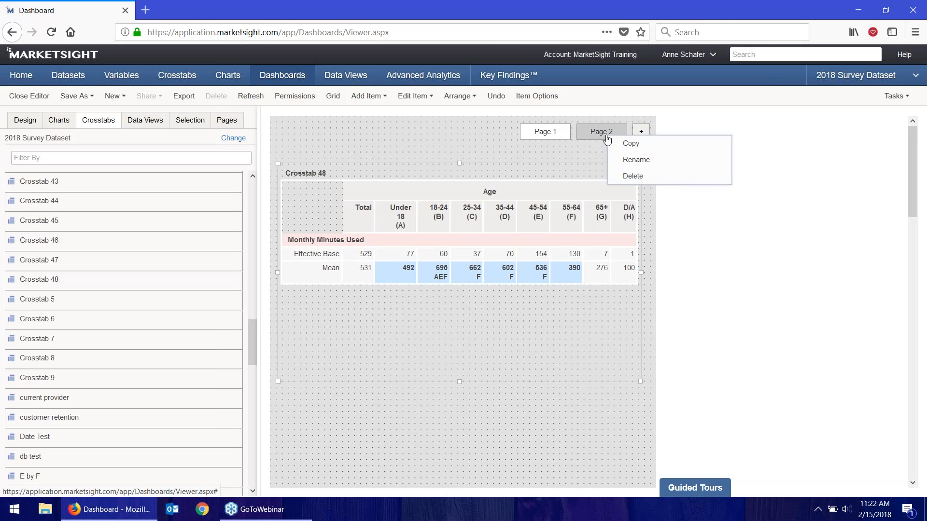
left_click(551, 136)
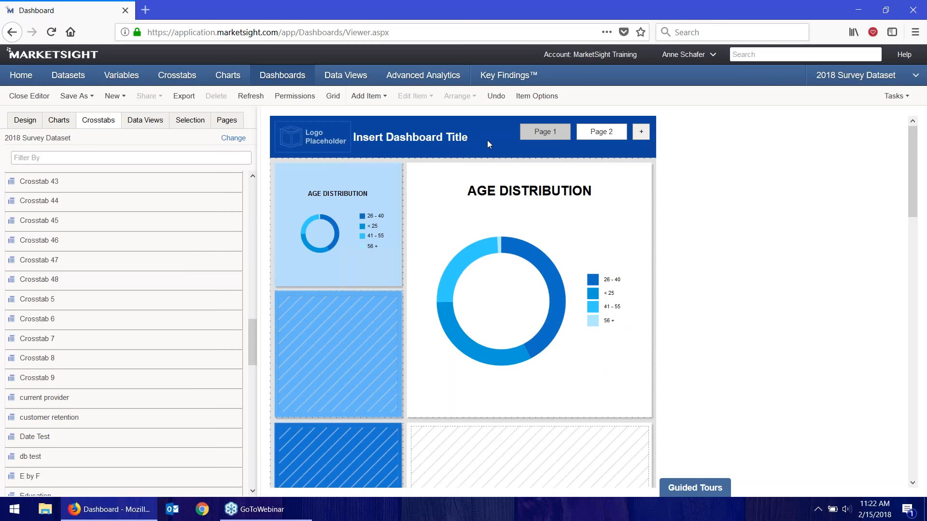
right_click(538, 140)
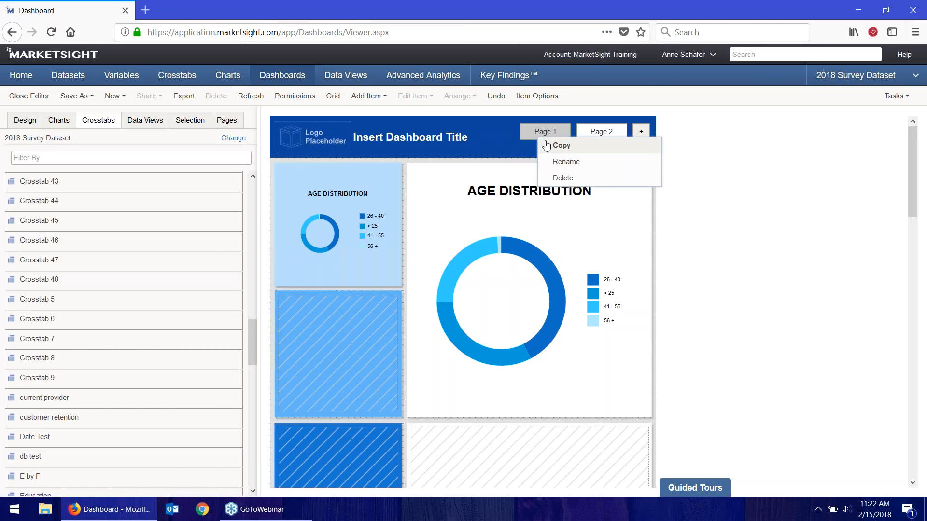
left_click(546, 145)
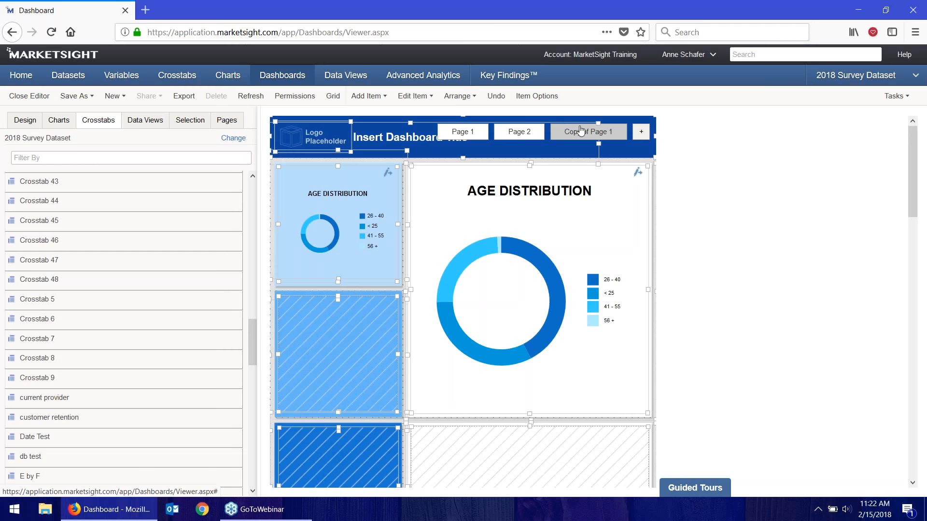
Rename the copied page as Demographics.
right_click(609, 135)
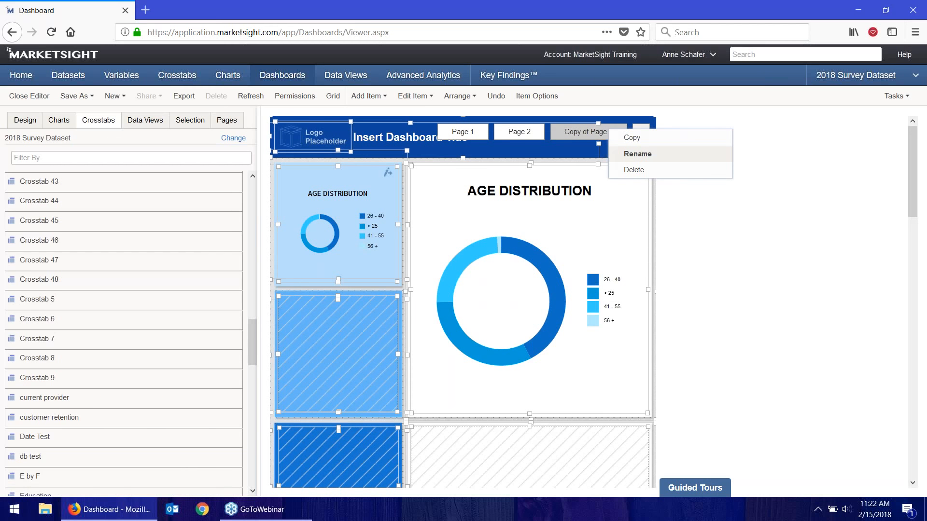
left_click(637, 153)
left_click_drag(690, 137, 645, 137)
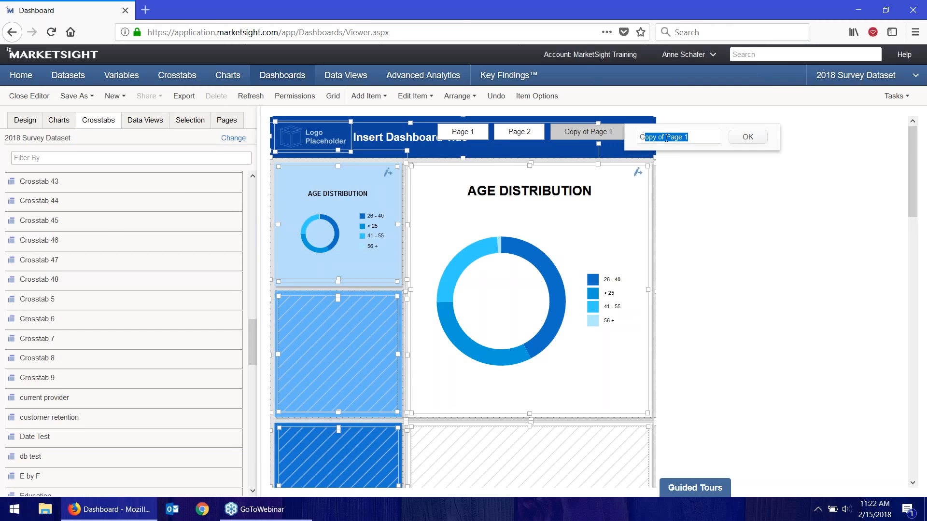
key("BackSpace")
key("BackSpace")
type("Demographics")
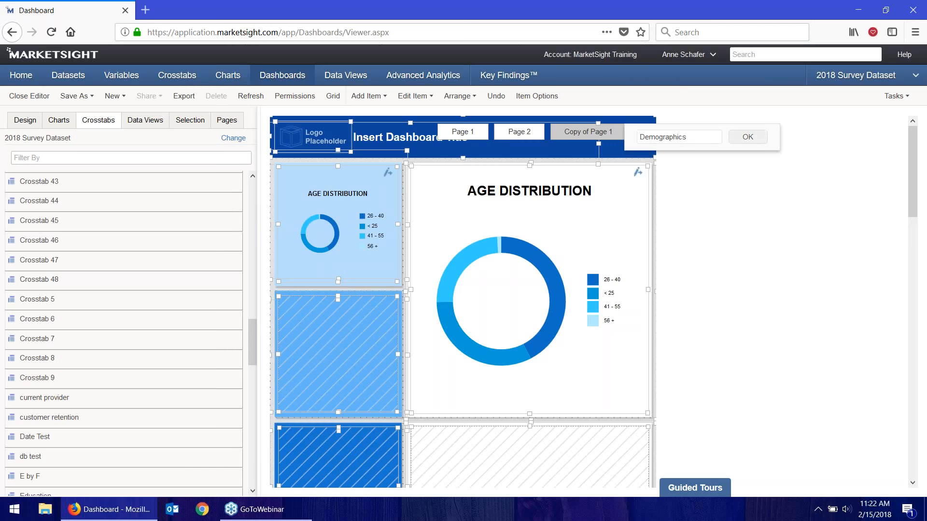
left_click(749, 137)
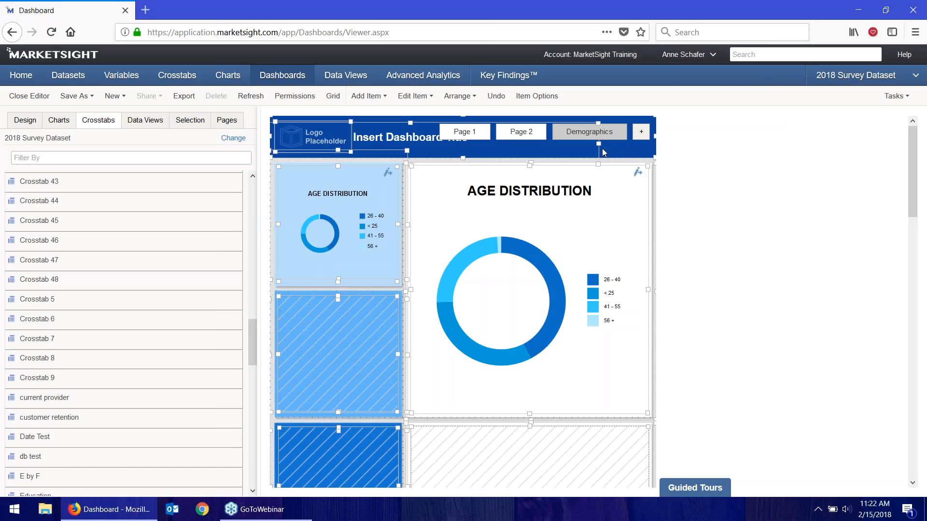
Try narrowing the page navigation area width to 40%.
left_click(227, 120)
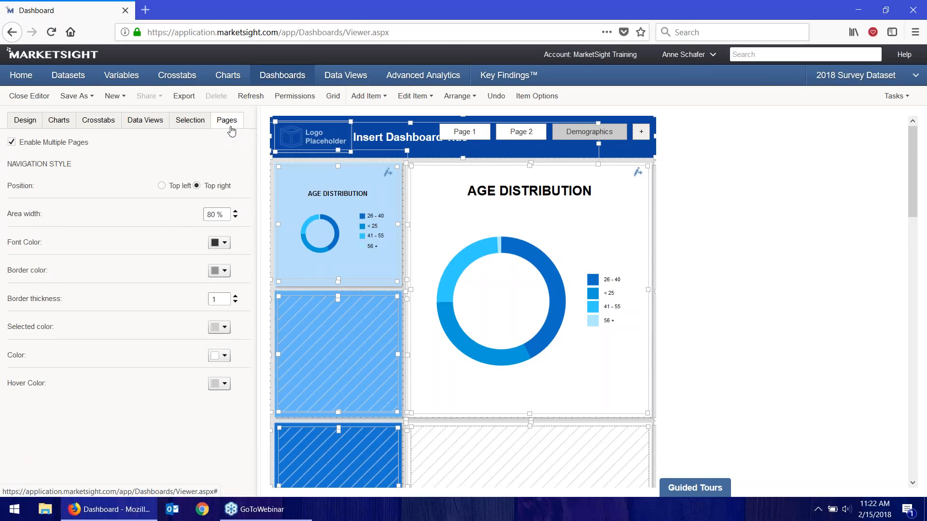
left_click(235, 217)
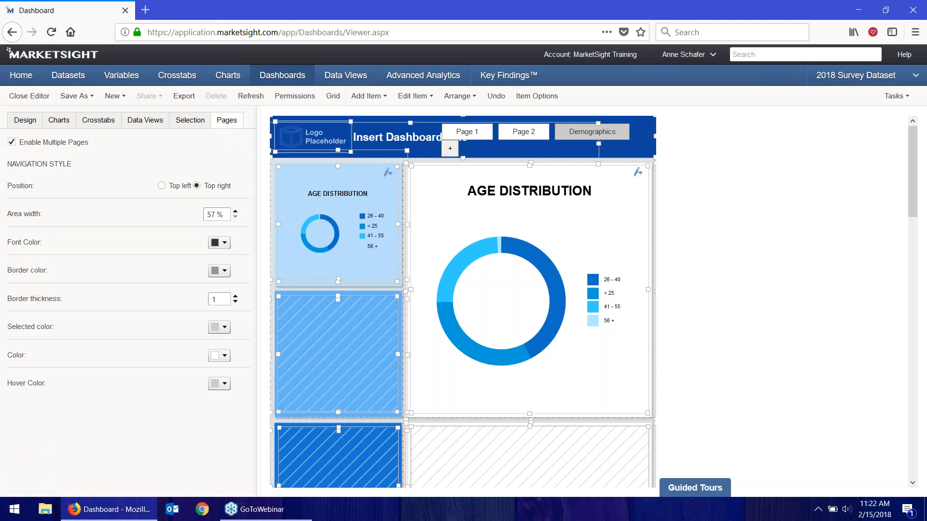
left_click(235, 217)
left_click(235, 217)
left_click(235, 217)
left_click(235, 216)
left_click(235, 217)
left_click(235, 217)
left_click(235, 217)
left_click(235, 216)
left_click(235, 216)
left_click(235, 217)
left_click(236, 217)
left_click(235, 217)
left_click(235, 217)
left_click(235, 217)
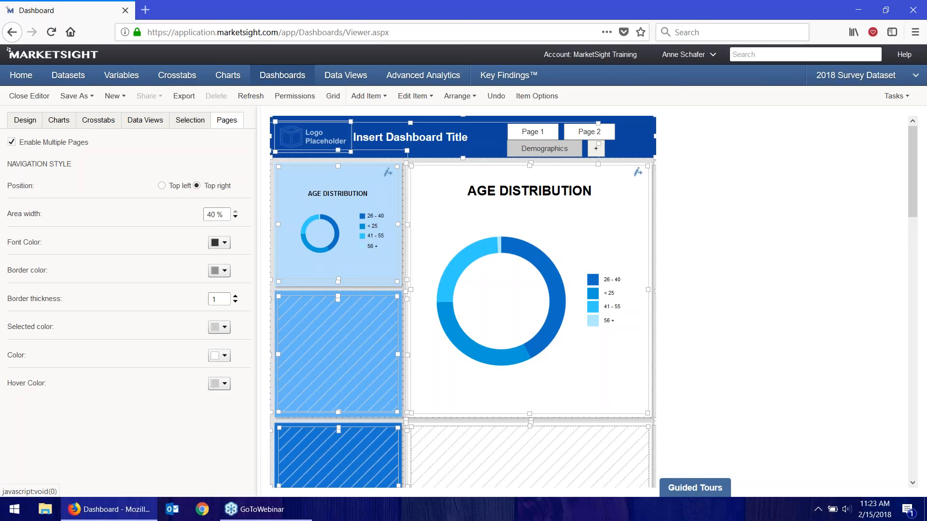
Set the page navigation area width to 74%.
left_click(236, 212)
left_click(235, 211)
left_click(236, 211)
left_click(236, 212)
left_click(235, 212)
left_click(236, 212)
left_click(235, 211)
left_click(235, 211)
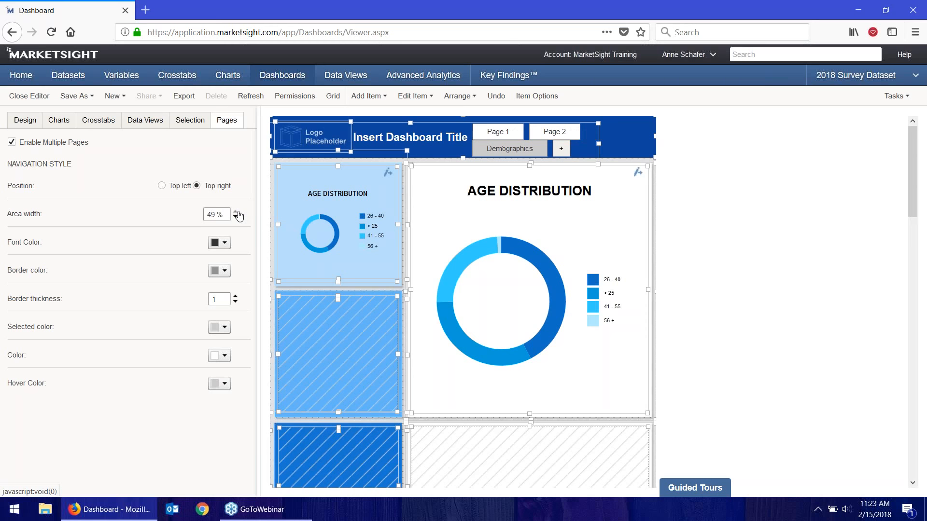
left_click(235, 211)
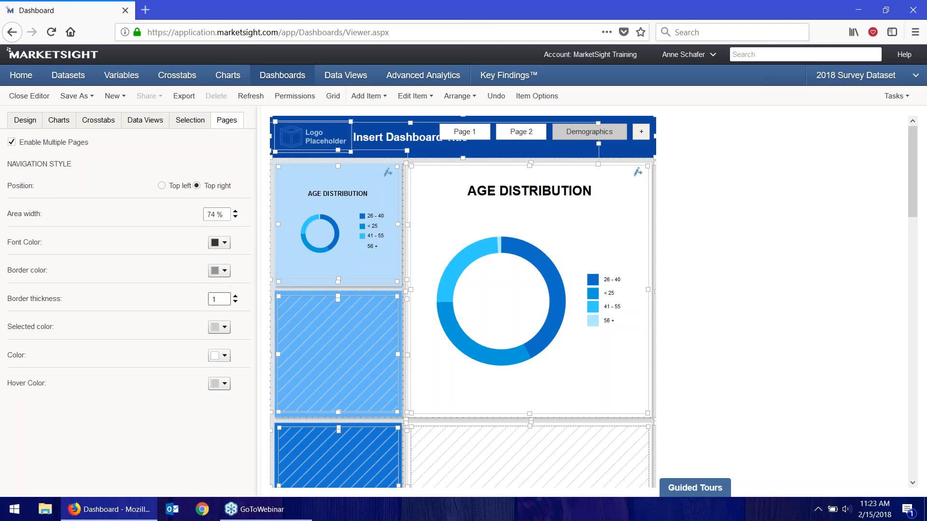
Set the page buttons' selected color to purple #9933ff, regular color to bright blue and hover color to yellow, and check them on Page 2.
left_click(221, 327)
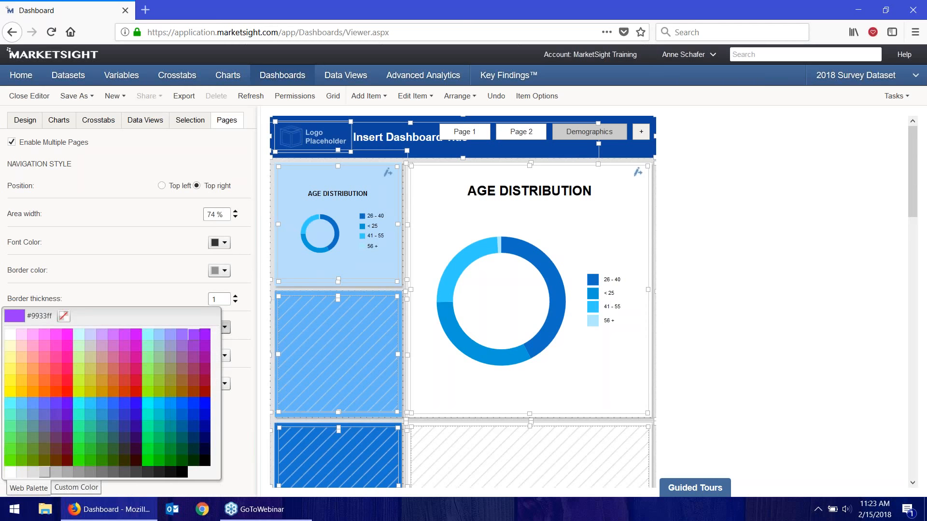
left_click(193, 334)
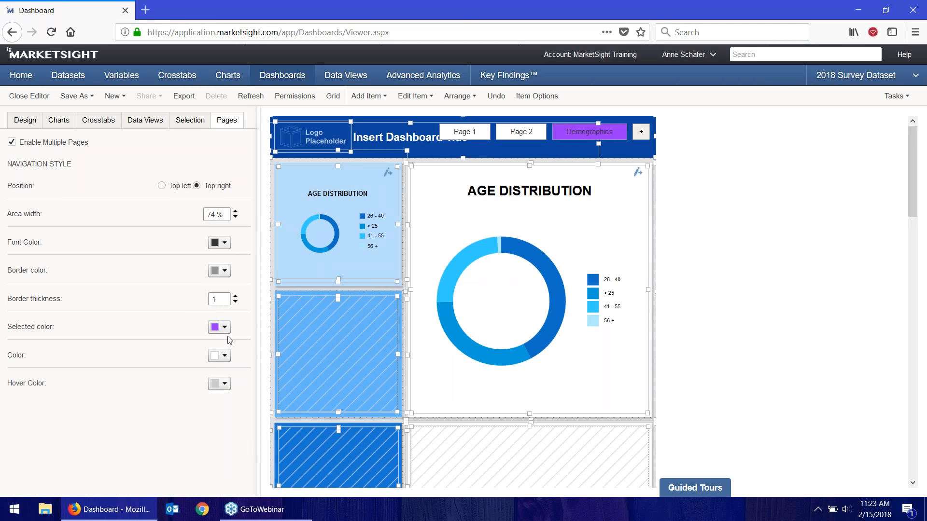
left_click(225, 356)
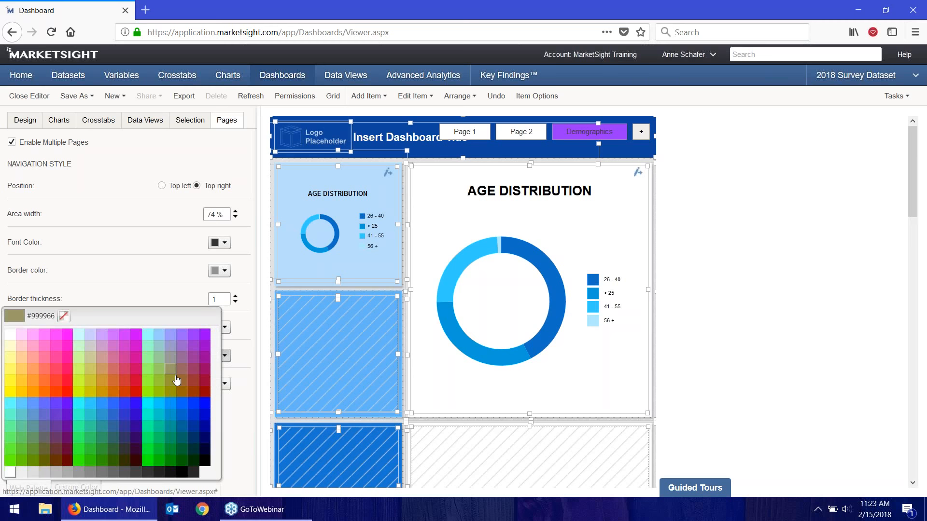
left_click(164, 412)
left_click(220, 389)
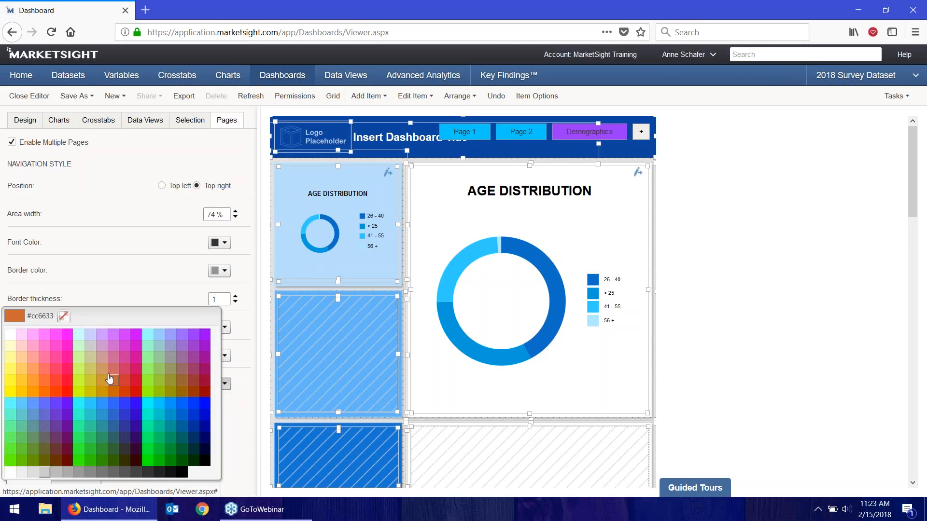
left_click(10, 369)
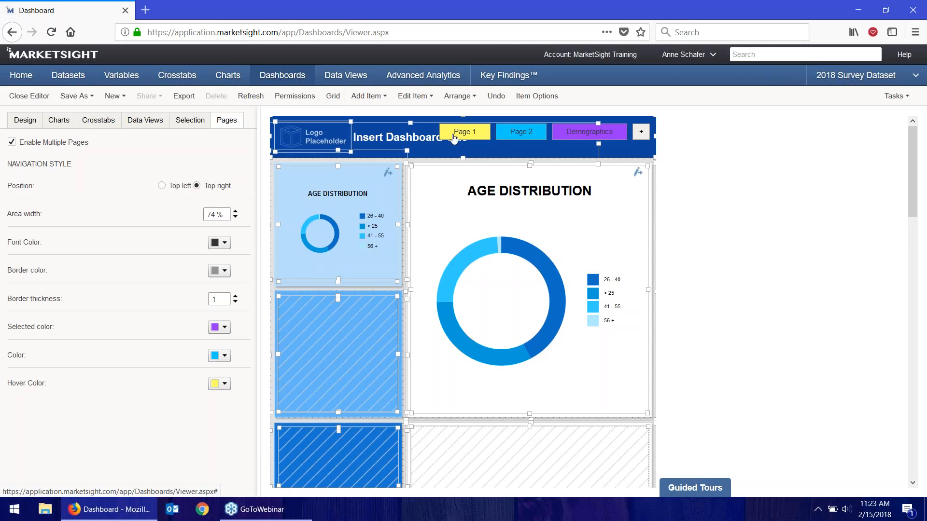
left_click(563, 134)
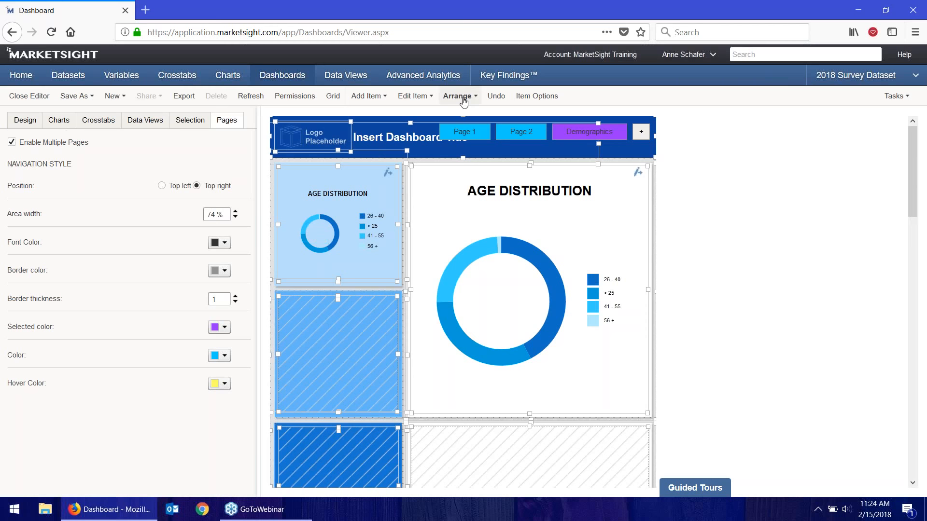
left_click(520, 133)
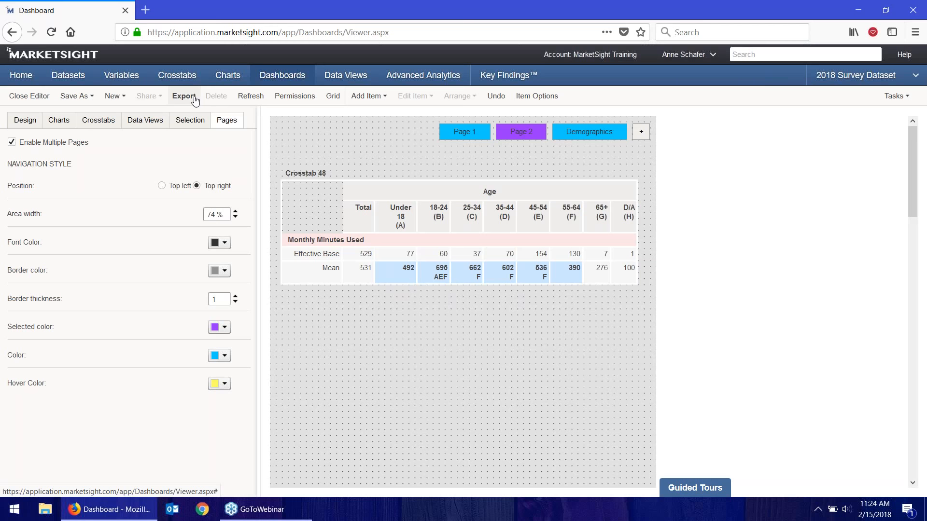
Leave the dashboard without saving and examine the Satisfaction with Customer Service data view and its export options.
left_click(340, 77)
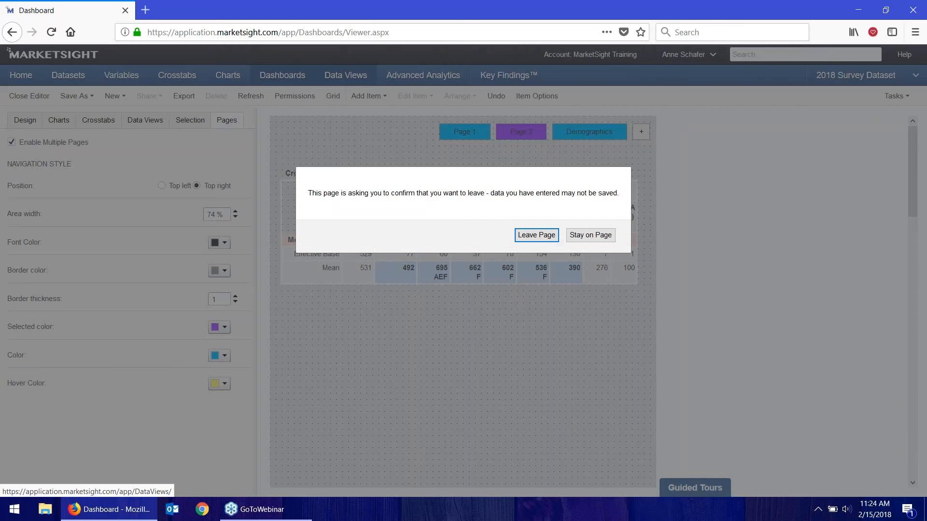
left_click(554, 236)
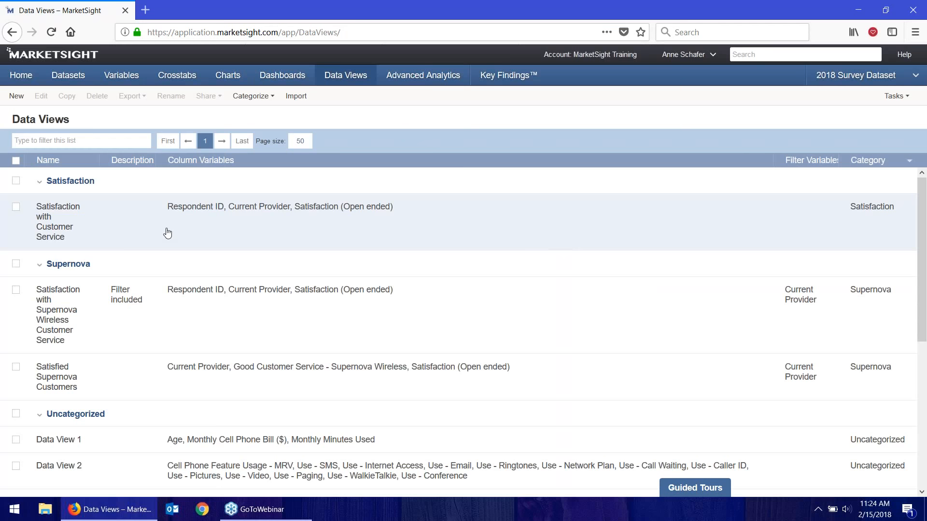
double_click(116, 233)
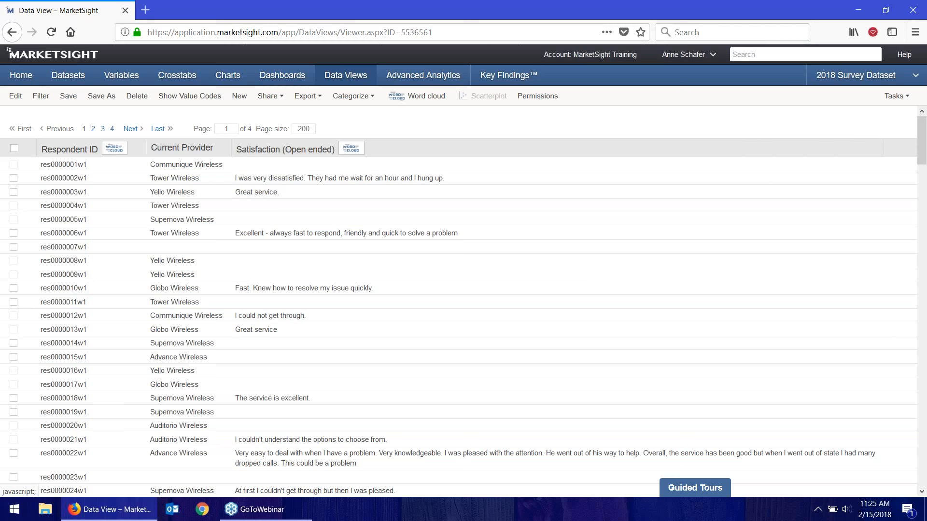
left_click(305, 96)
mouse_move(307, 96)
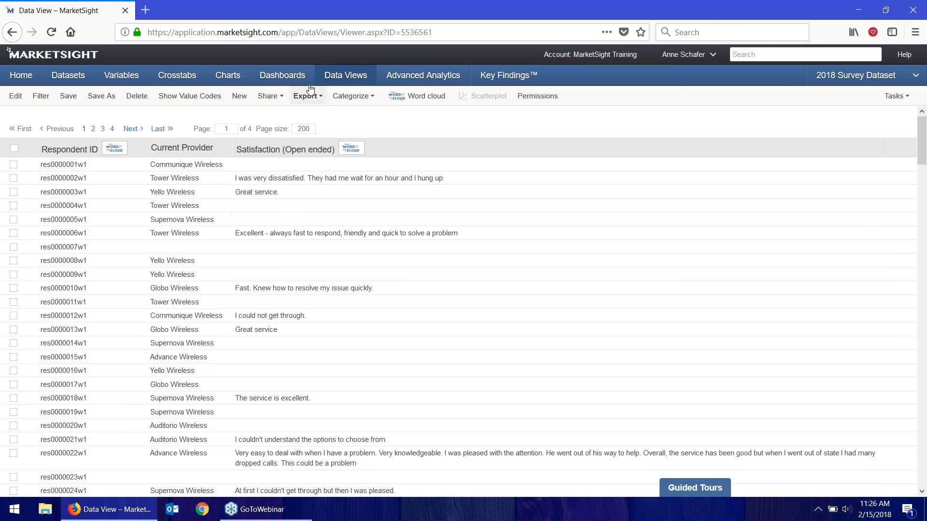
Create a new dashboard from the standard template Blue Tonal Palette - Mobile.
left_click(288, 80)
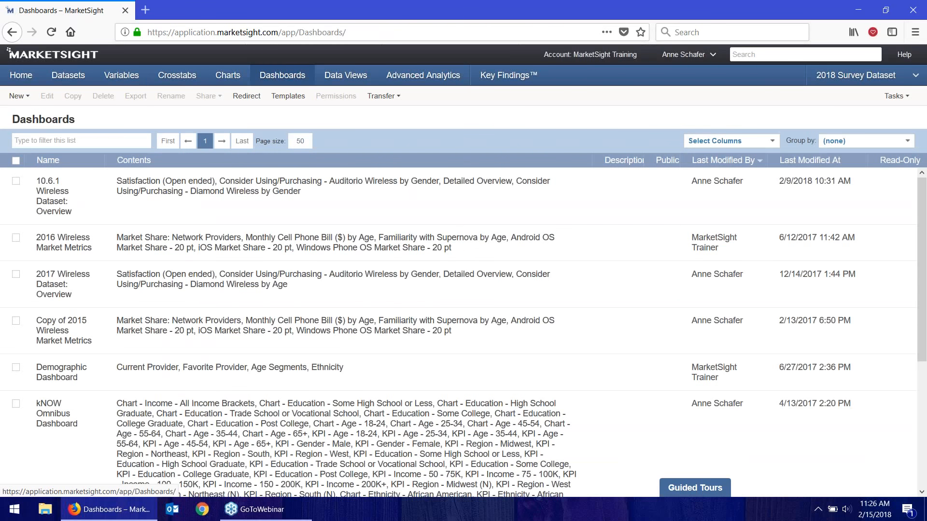
left_click(18, 95)
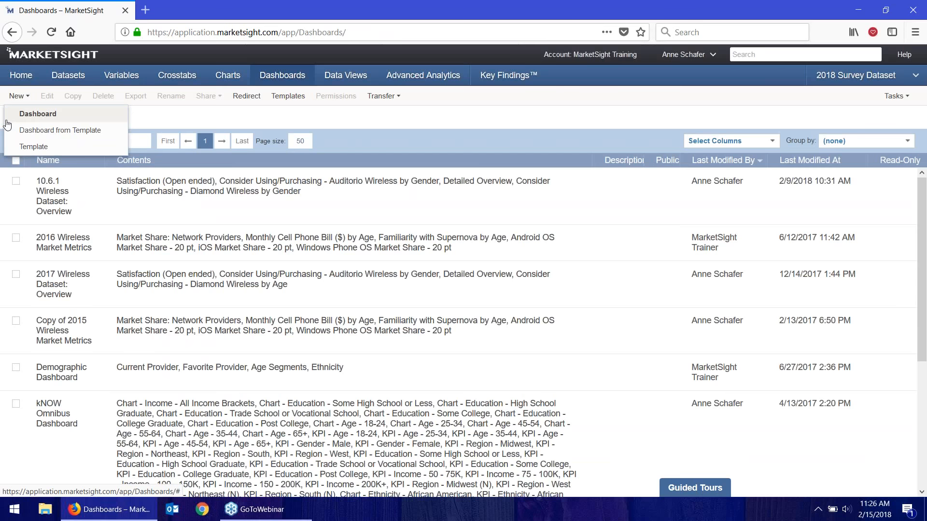
left_click(29, 132)
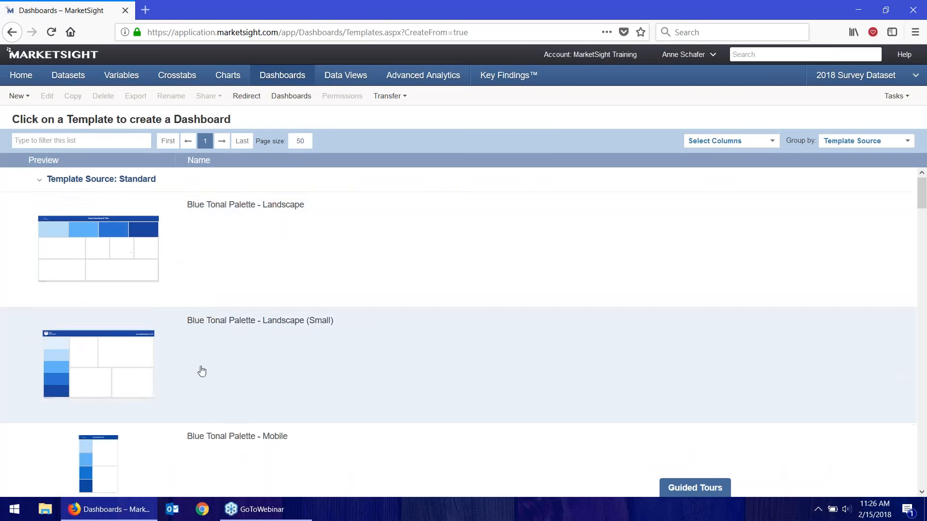
scroll(231, 412, "down", 2)
left_click(231, 413)
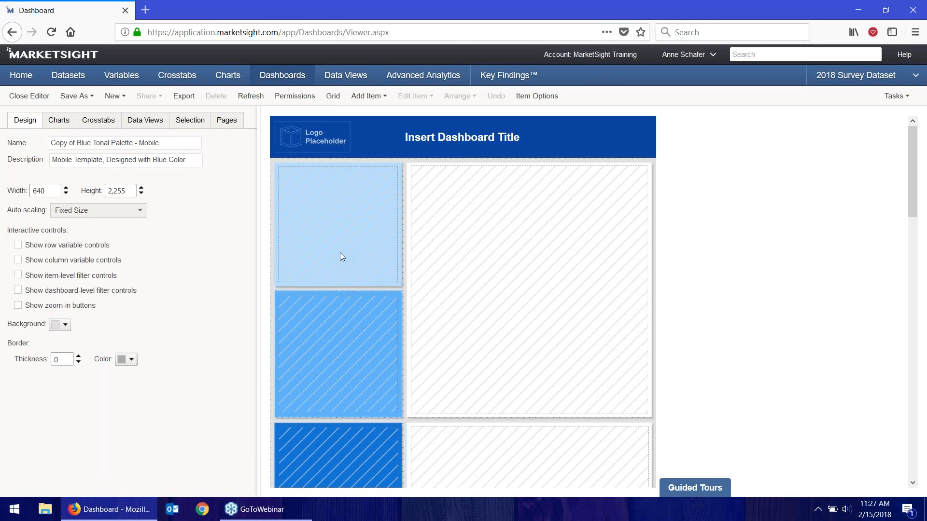
Delete the light blue tile below the dashboard's logo, removing both its placeholder and its background shape.
left_click(364, 241)
right_click(365, 240)
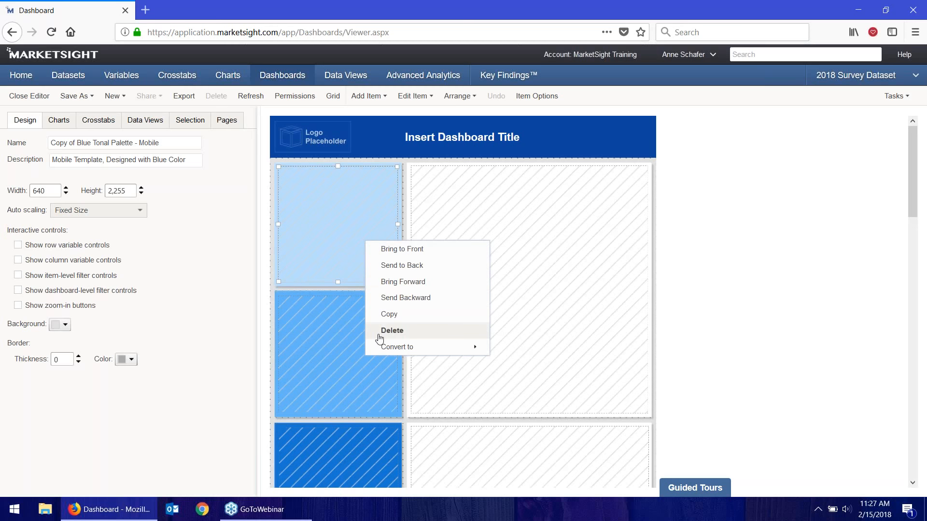
left_click(380, 338)
right_click(332, 236)
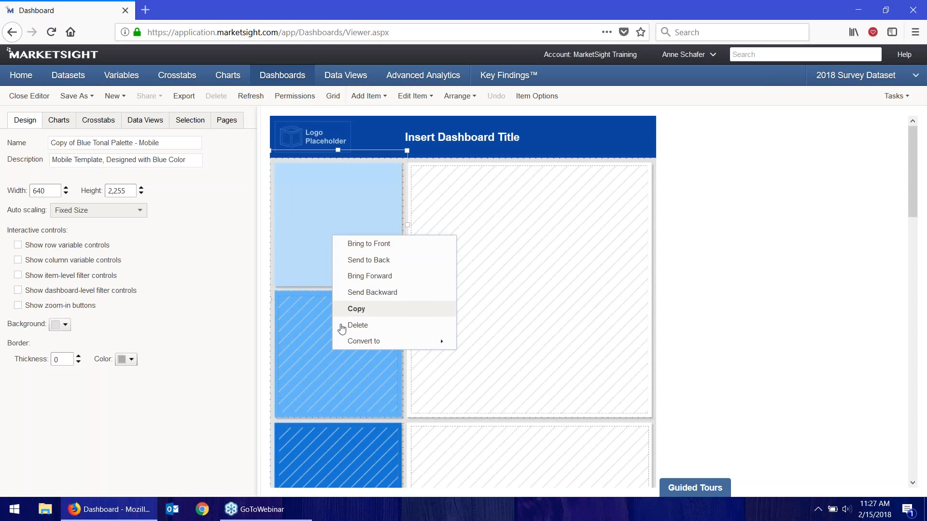
left_click(342, 326)
Delete the medium blue tile's placeholder and background shape beside the first large white panel.
right_click(356, 319)
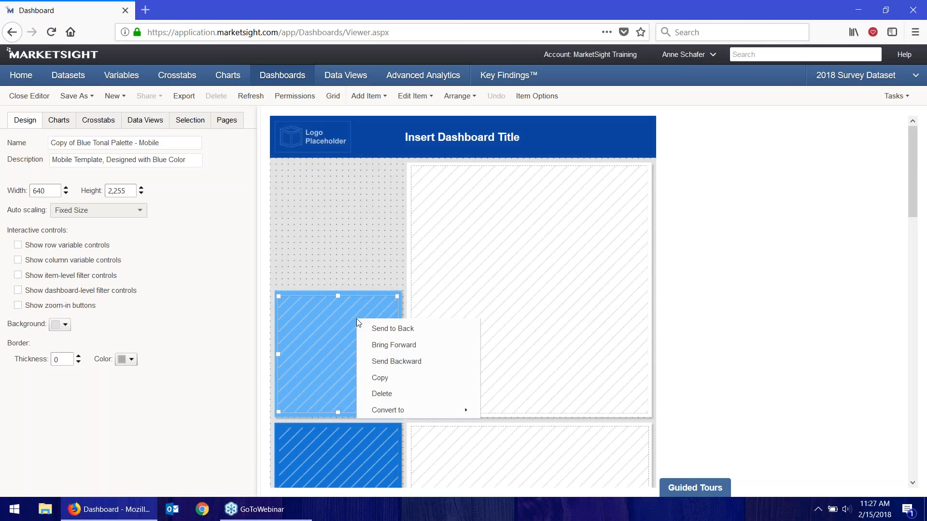
left_click(375, 393)
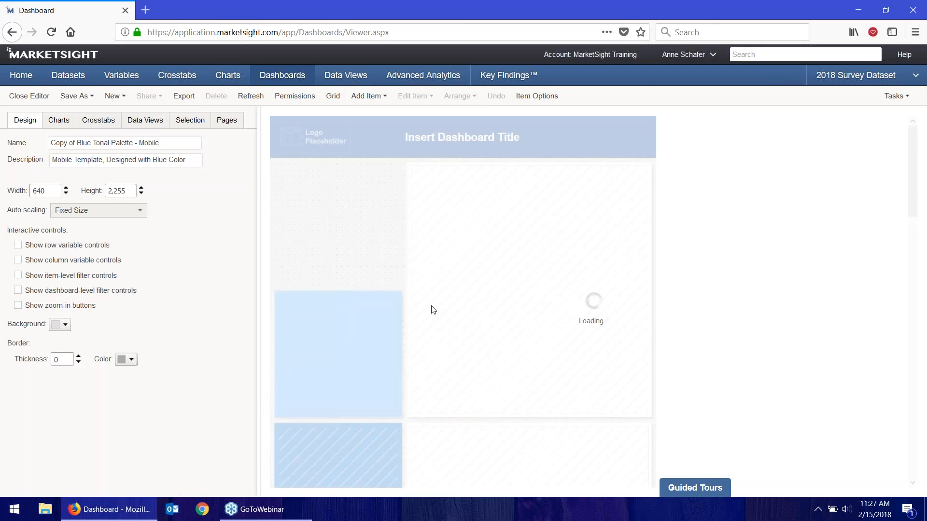
right_click(356, 335)
left_click(375, 425)
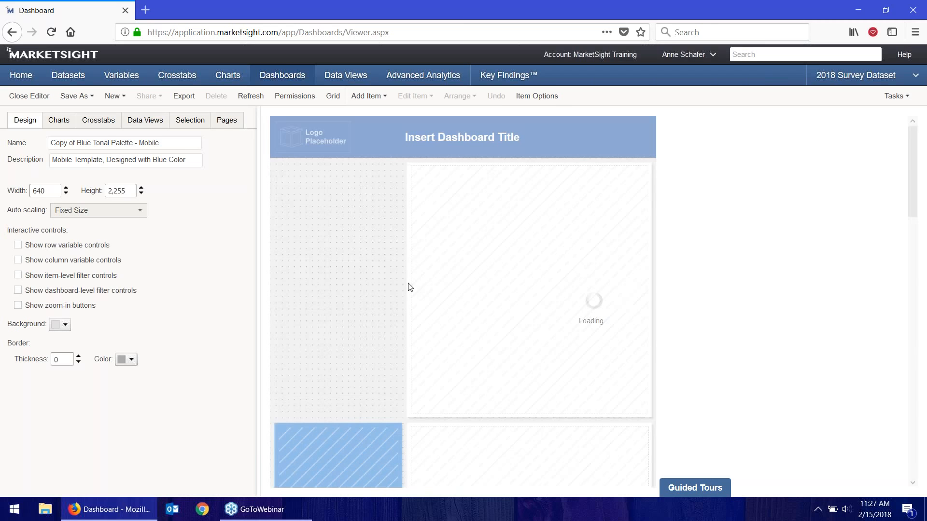
Widen the first white panel and its hatched placeholder leftward across the space of the deleted tiles.
left_click(407, 290)
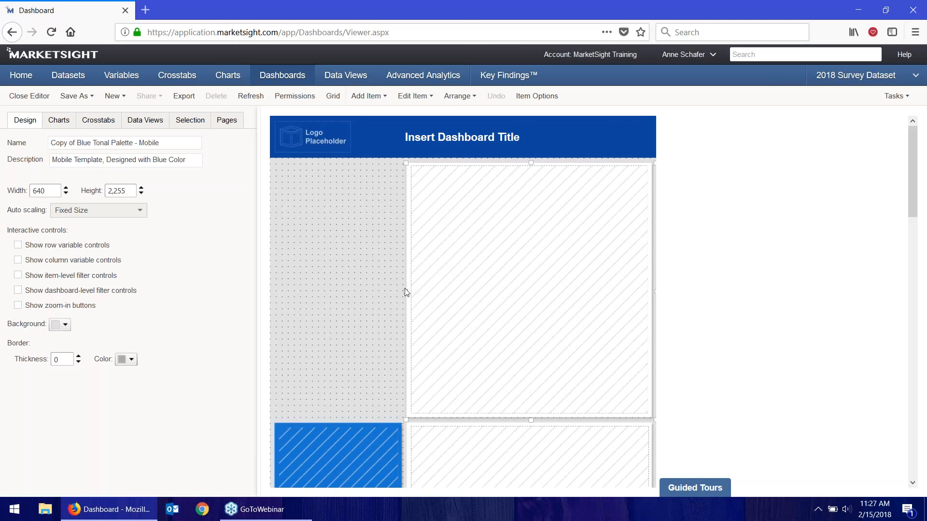
left_click_drag(404, 291, 274, 293)
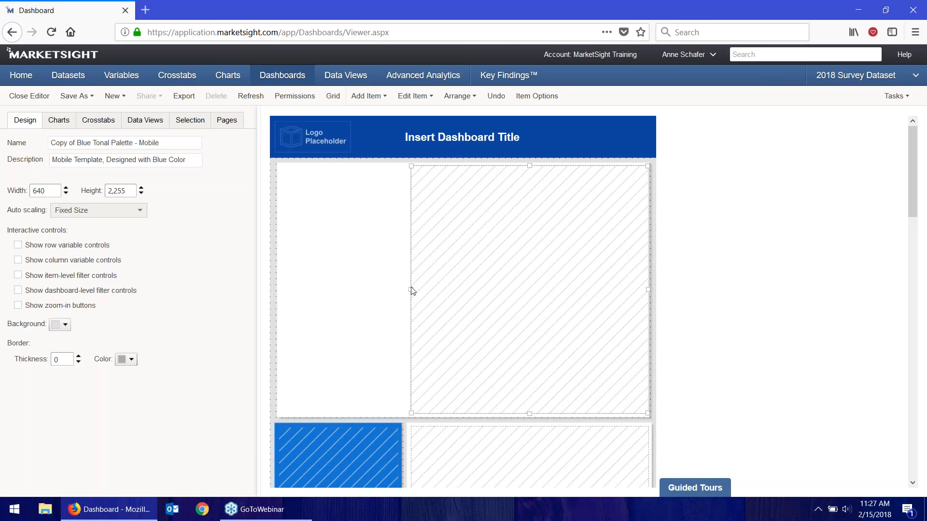
left_click_drag(412, 291, 281, 293)
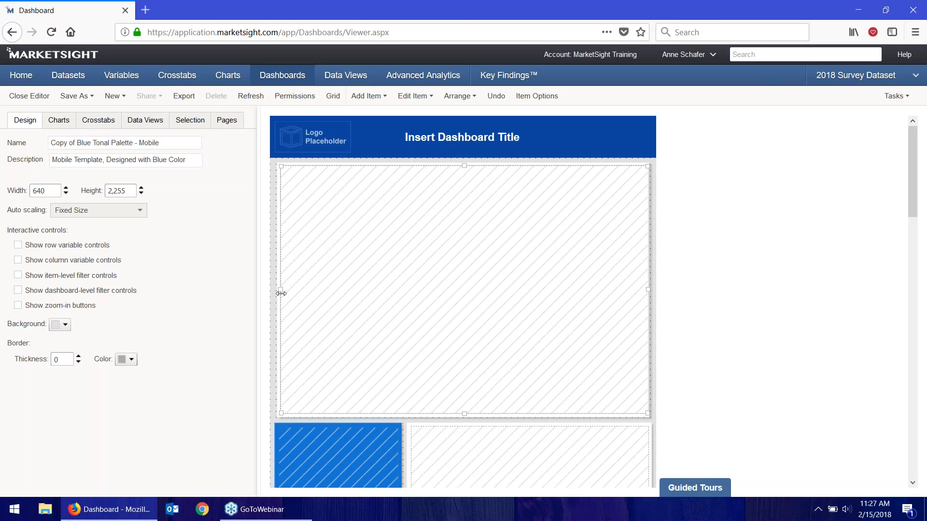
Open the choices for saving the modified layout as a dashboard or template.
left_click(77, 96)
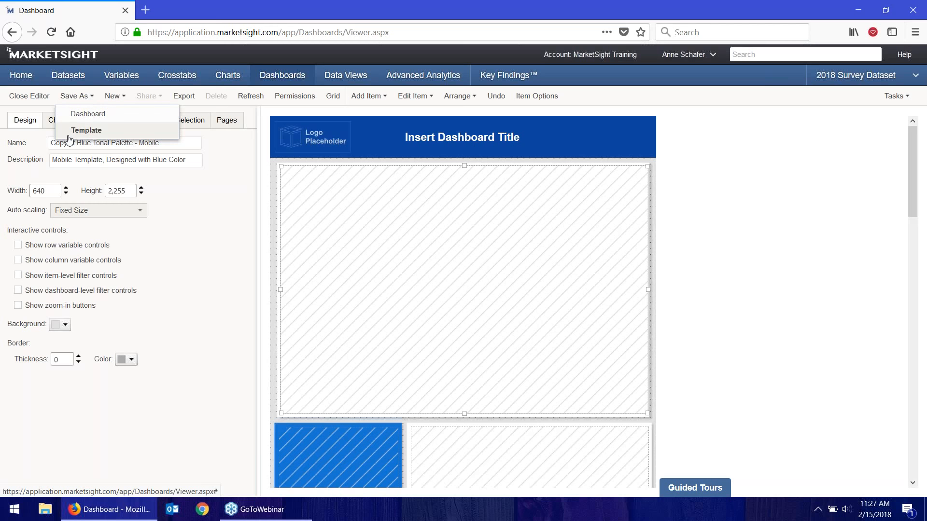